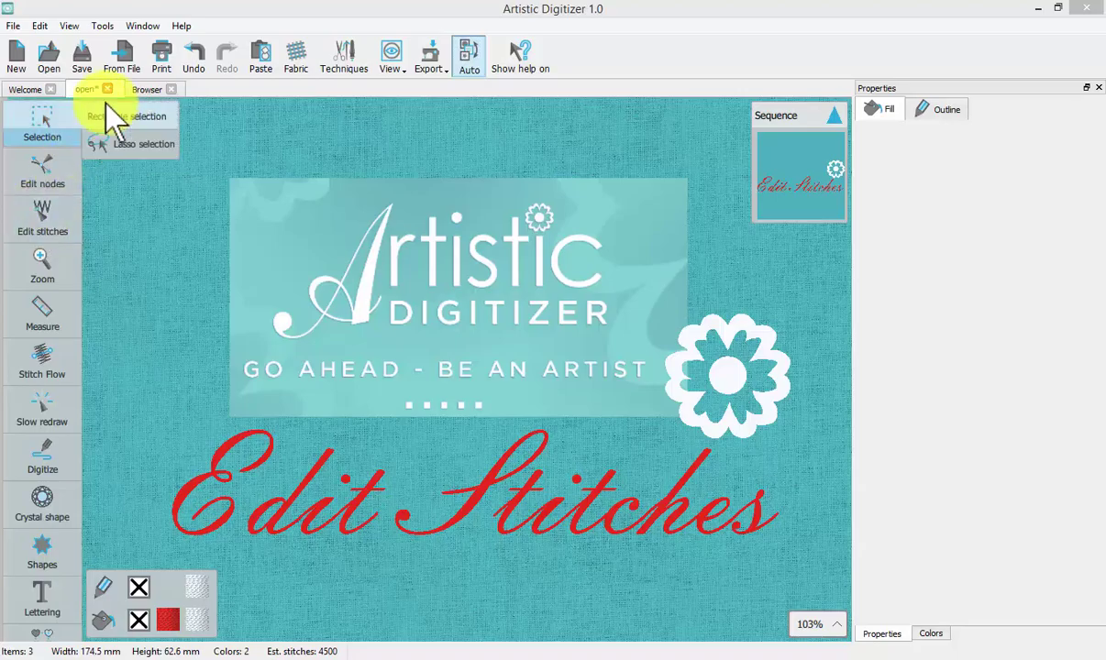
- Open ASC-00000.cmx from the Browser as a new design and zoom in on the left red tulip
left_click(144, 89)
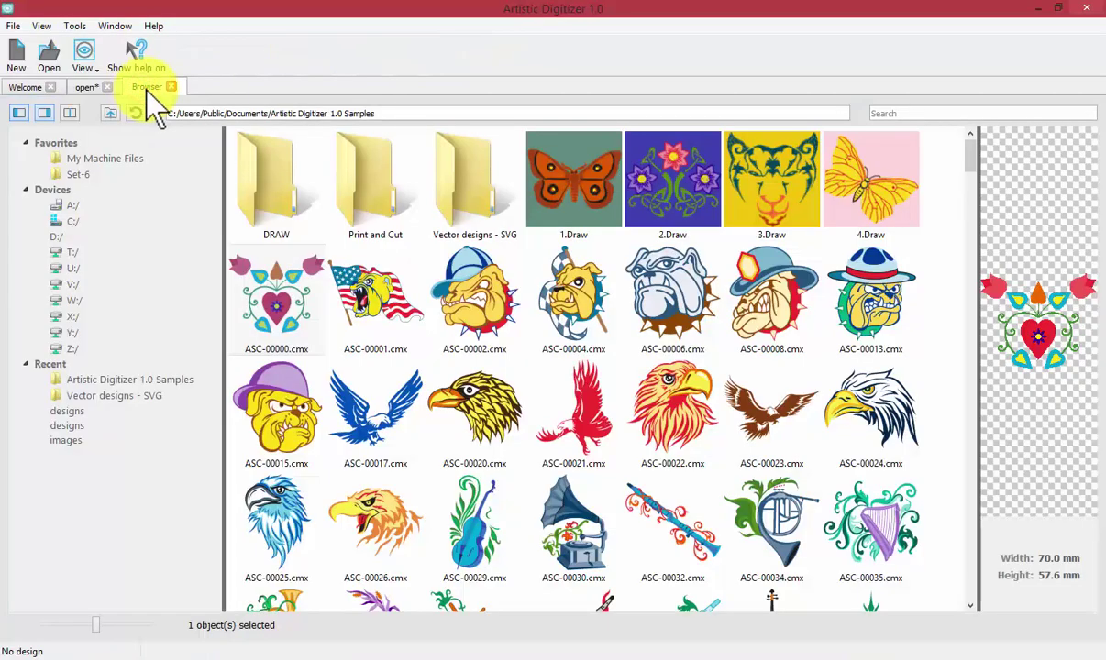
left_click(273, 291)
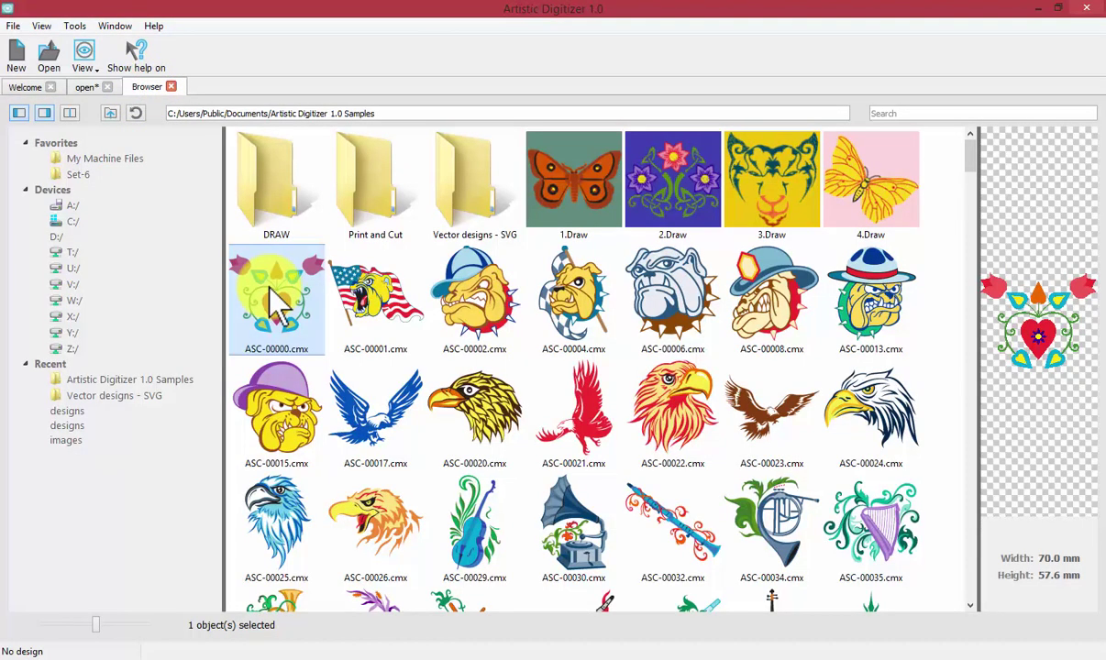
double_click(269, 289)
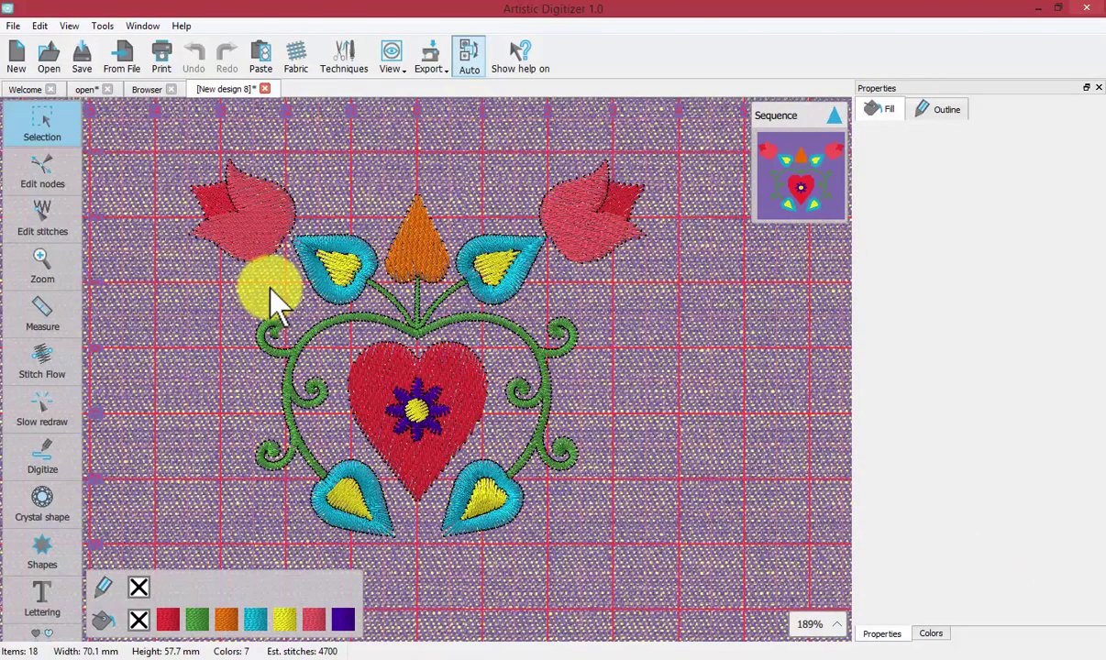
left_click(31, 271)
left_click_drag(134, 156, 317, 278)
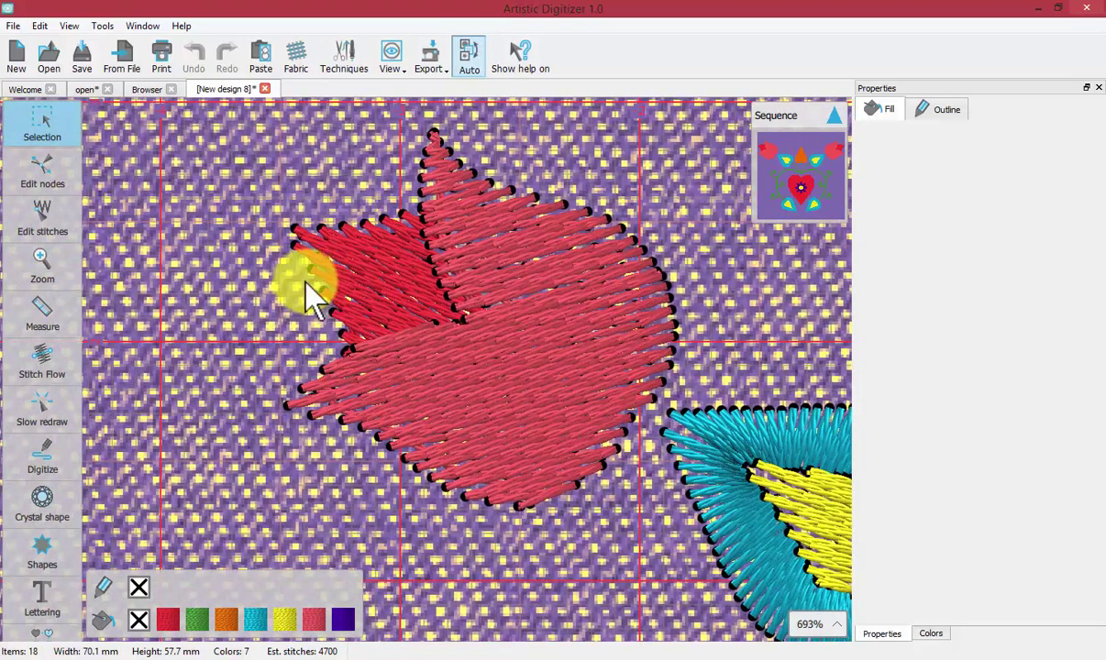
- Switch to Edit Stitches, turn on auto-sequencing, and select the tulip's small left petal
left_click(41, 207)
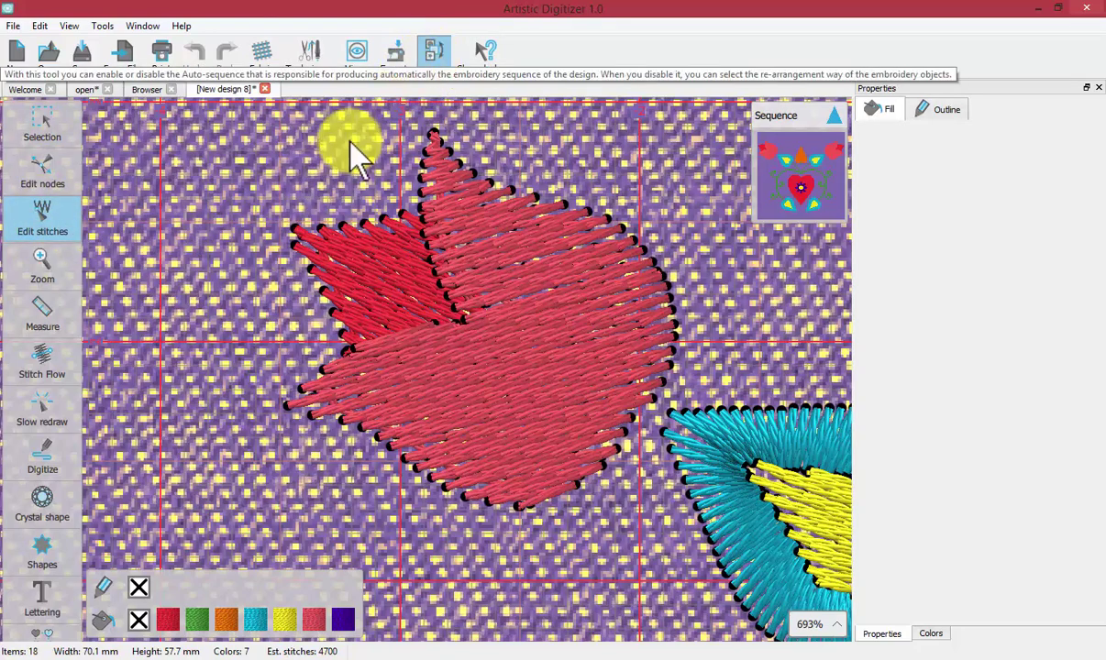
left_click(437, 52)
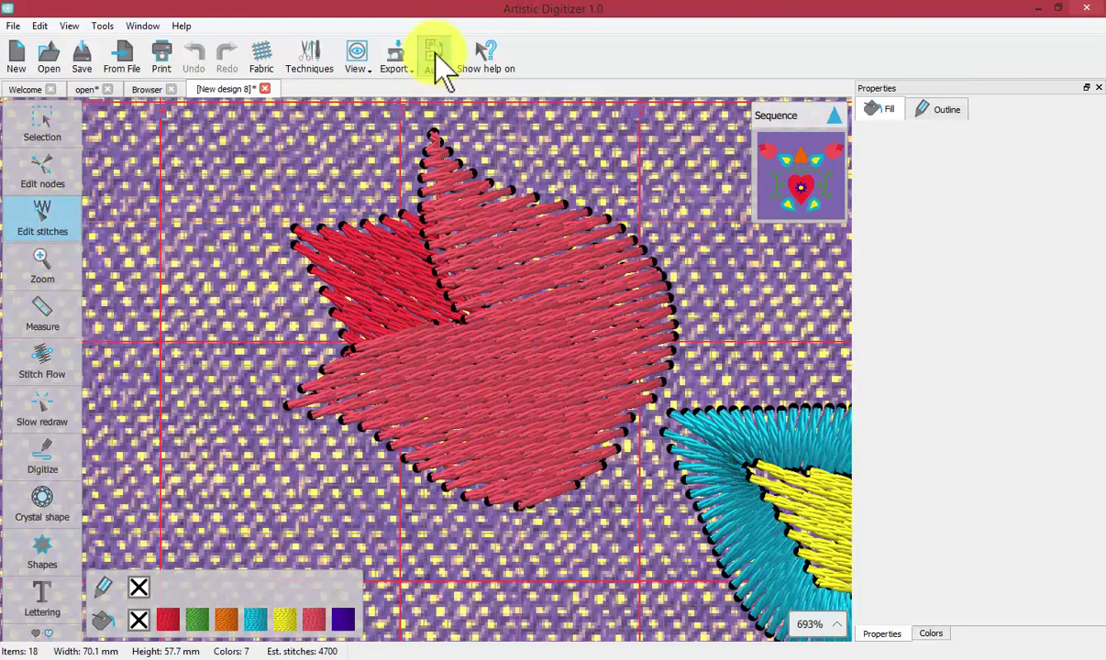
left_click(361, 223)
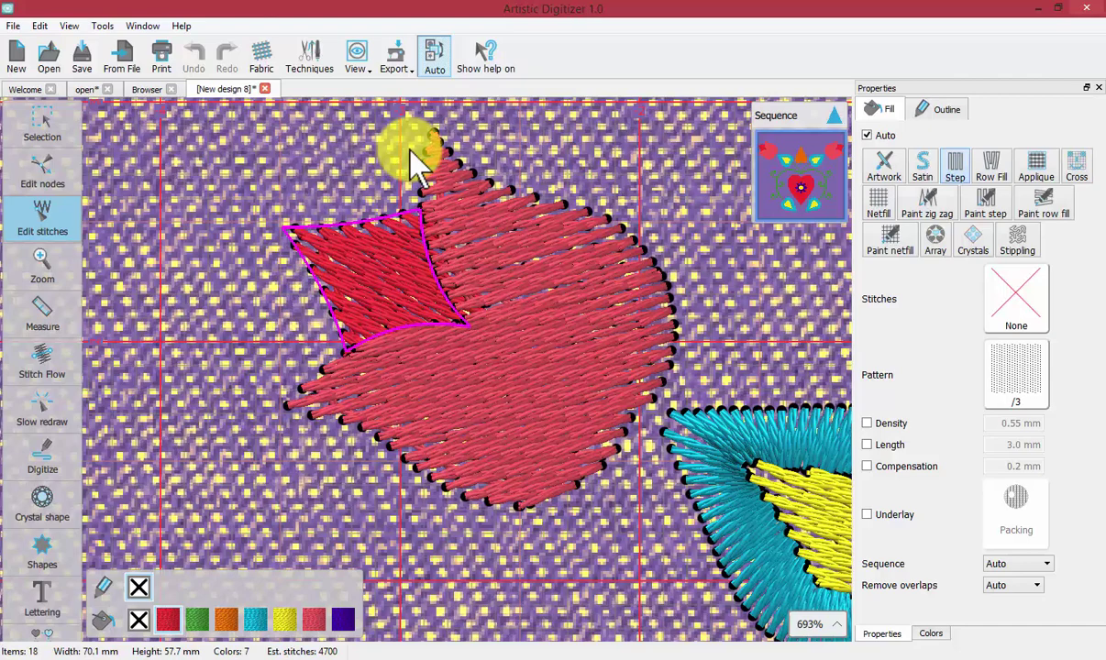
- Turn Auto sequence off and show the small left petal's editable stitch nodes
left_click(468, 115)
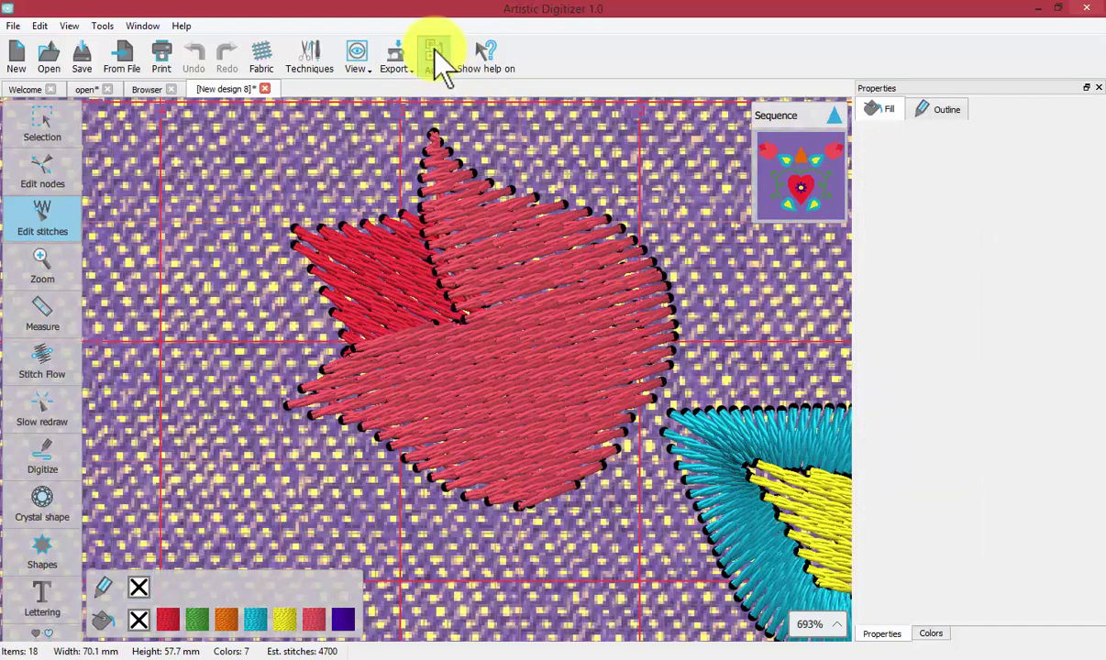
left_click(435, 52)
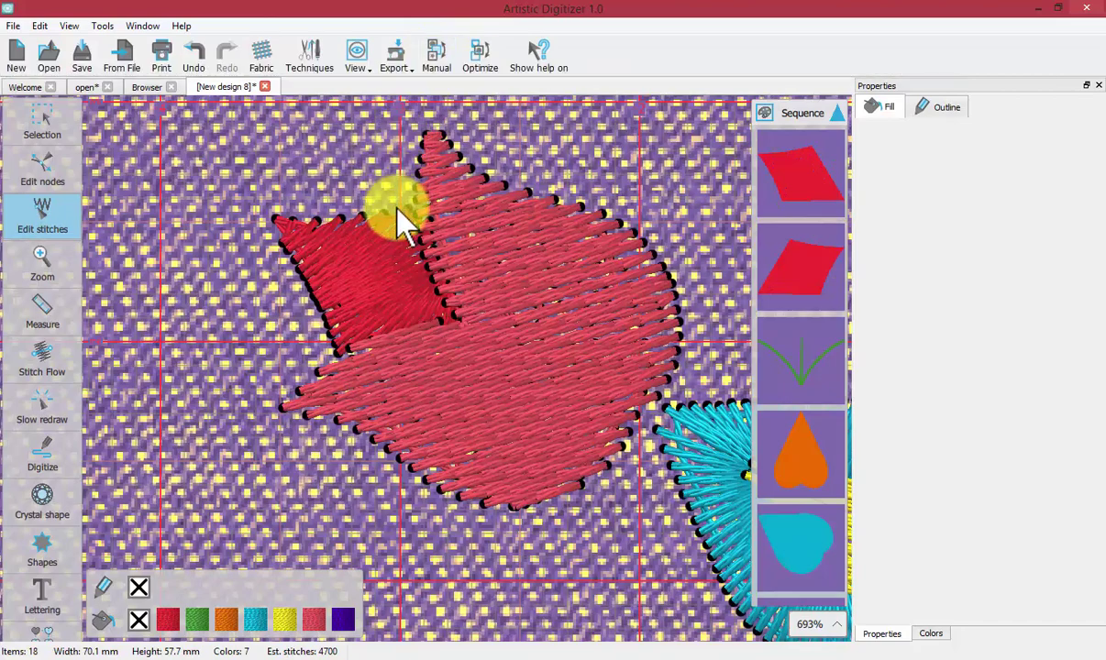
left_click(48, 229)
left_click(319, 293)
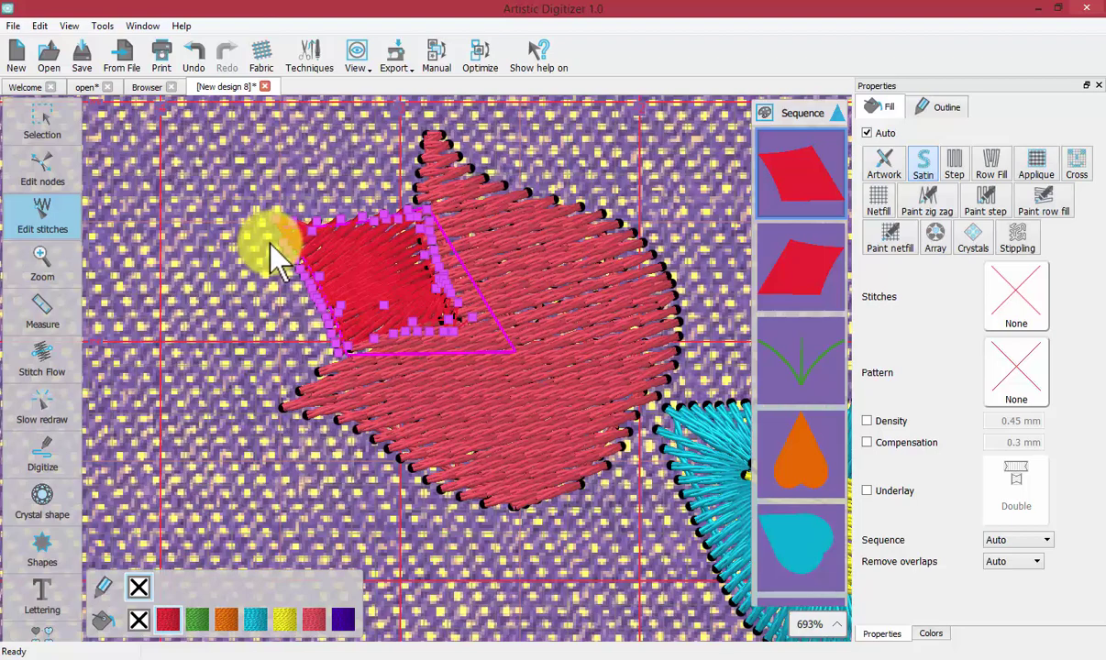
- Drag and add stitch points at the small petal's top-left corner to form jagged peaks
scroll(280, 262, "up", 1)
scroll(272, 244, "up", 1)
scroll(271, 244, "up", 2)
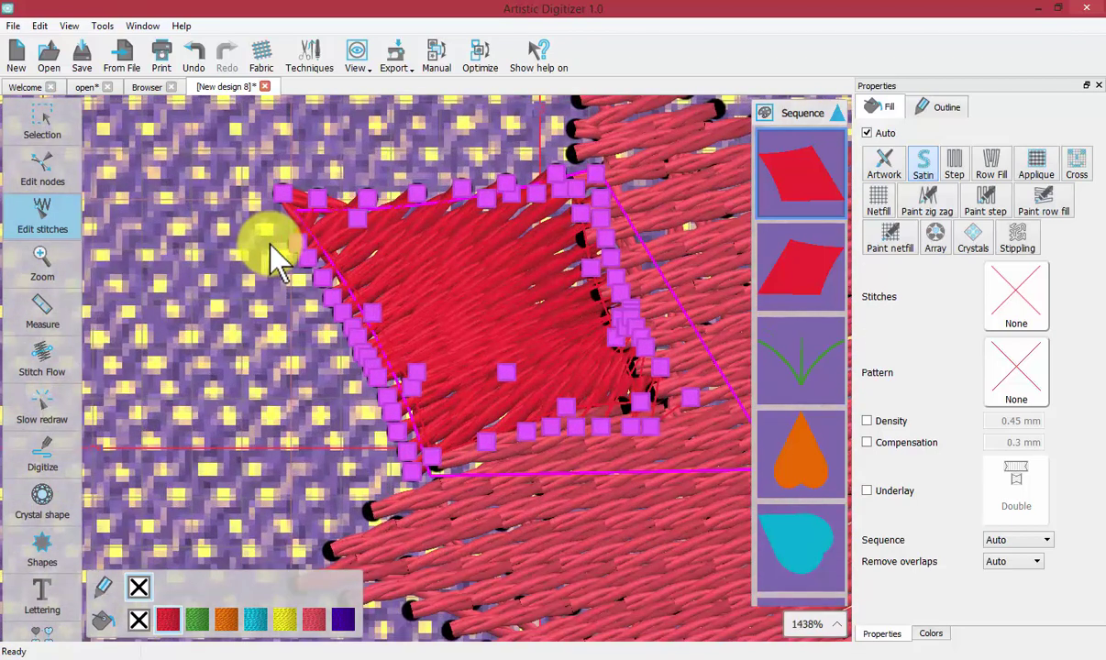
left_click_drag(280, 204, 248, 180)
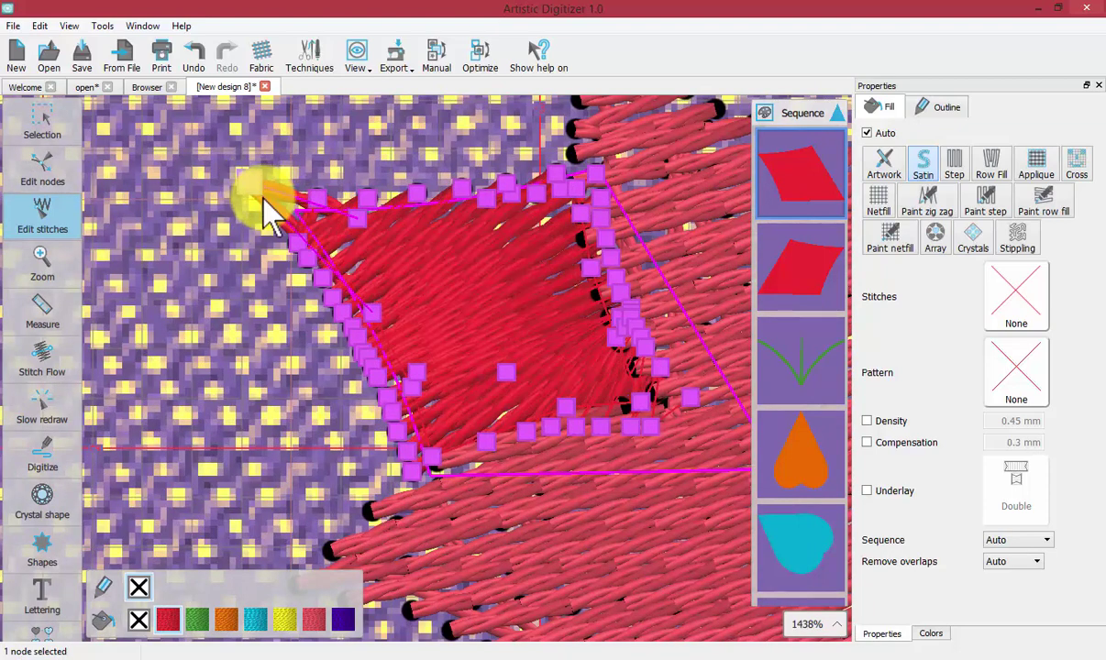
left_click(264, 246)
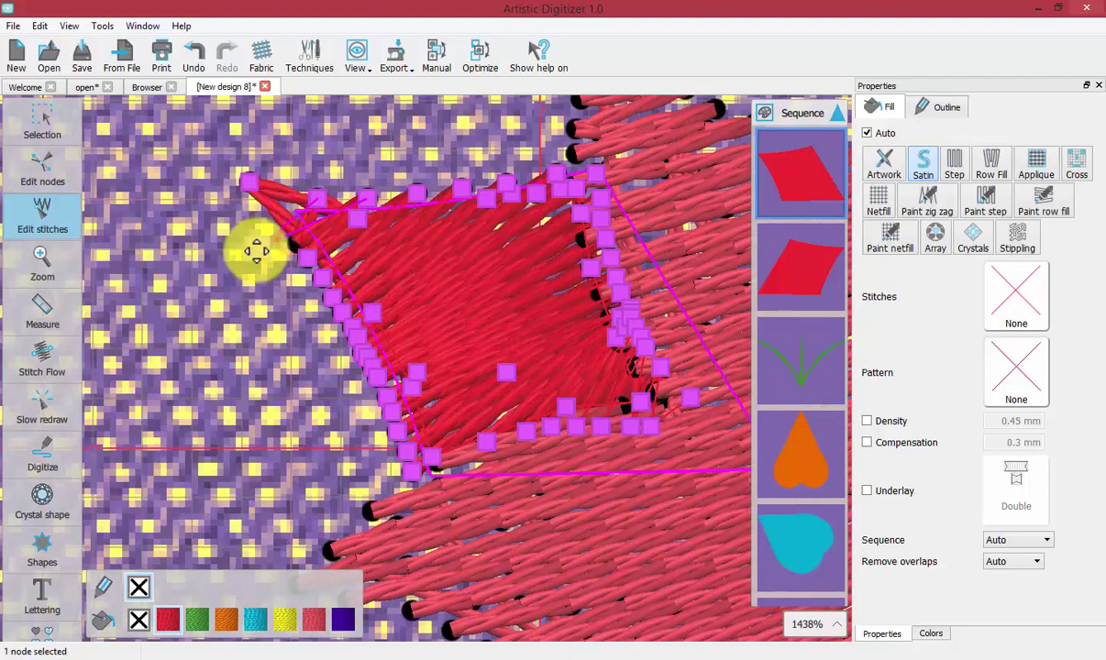
left_click_drag(305, 219, 328, 158)
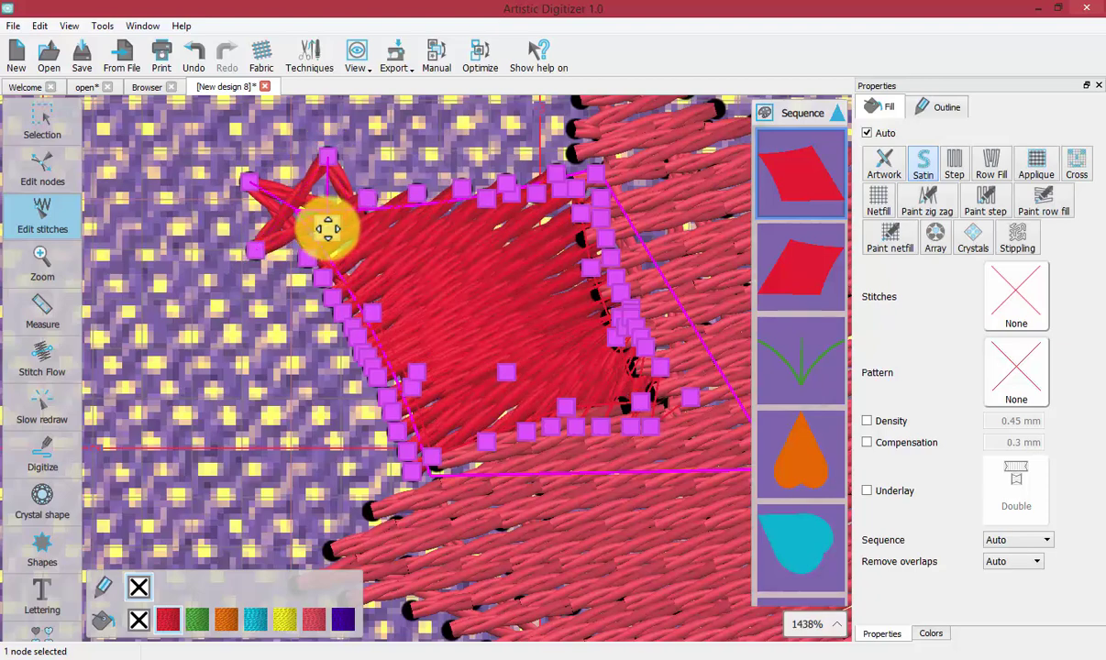
left_click(330, 230)
scroll(345, 242, "down", 2)
scroll(382, 236, "up", 2)
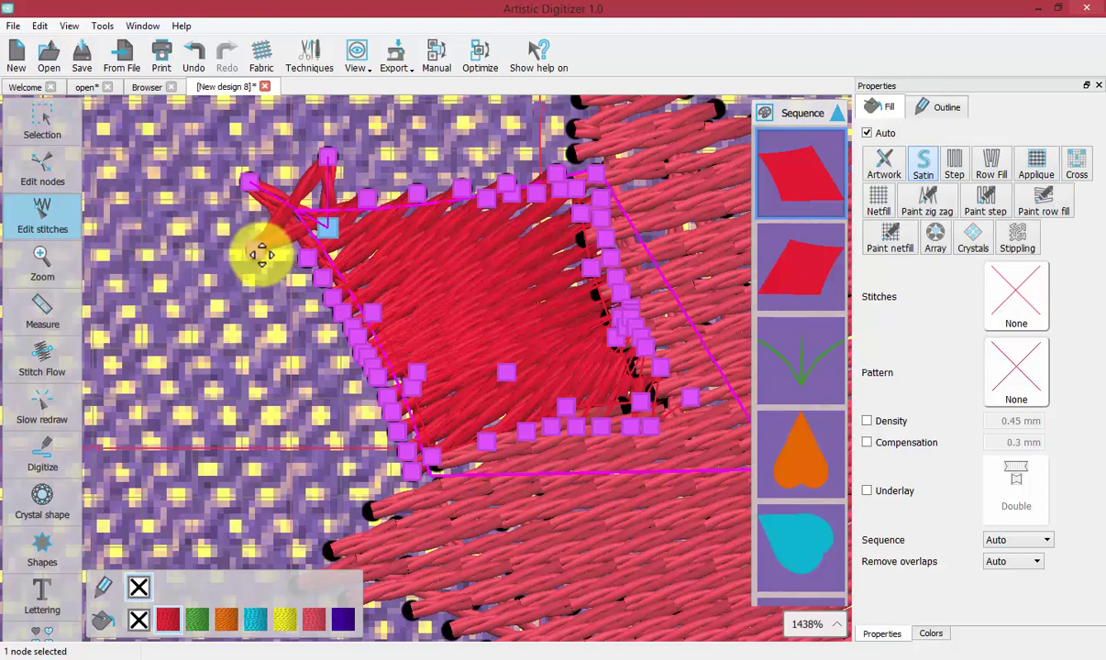
- Box-select and delete the seven star-shaped stitch points, then pull one point up into a spike
left_click(177, 126)
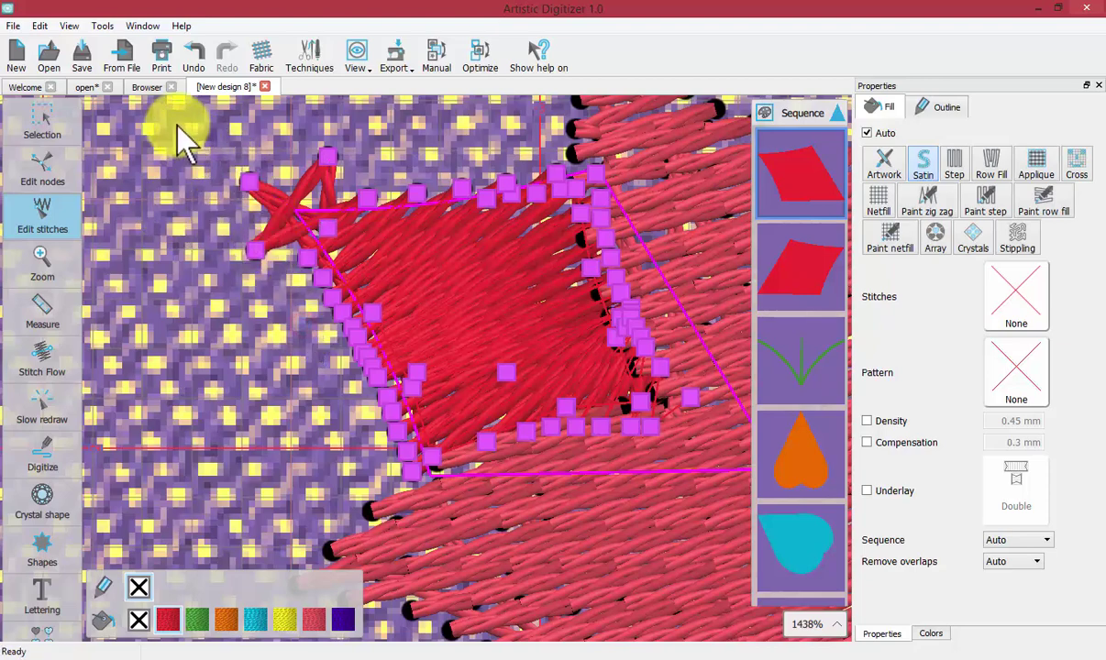
mouse_move(217, 143)
left_mouse_down()
mouse_move(419, 310)
mouse_move(406, 289)
left_mouse_up()
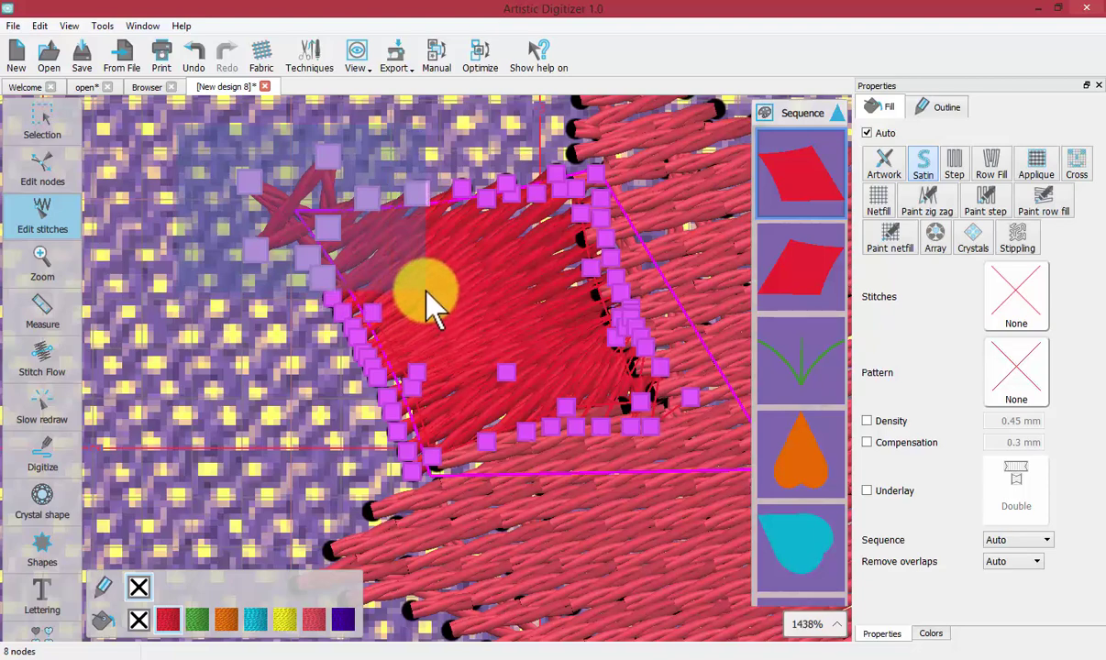
left_click_drag(409, 284, 400, 287)
left_click_drag(328, 225, 277, 198)
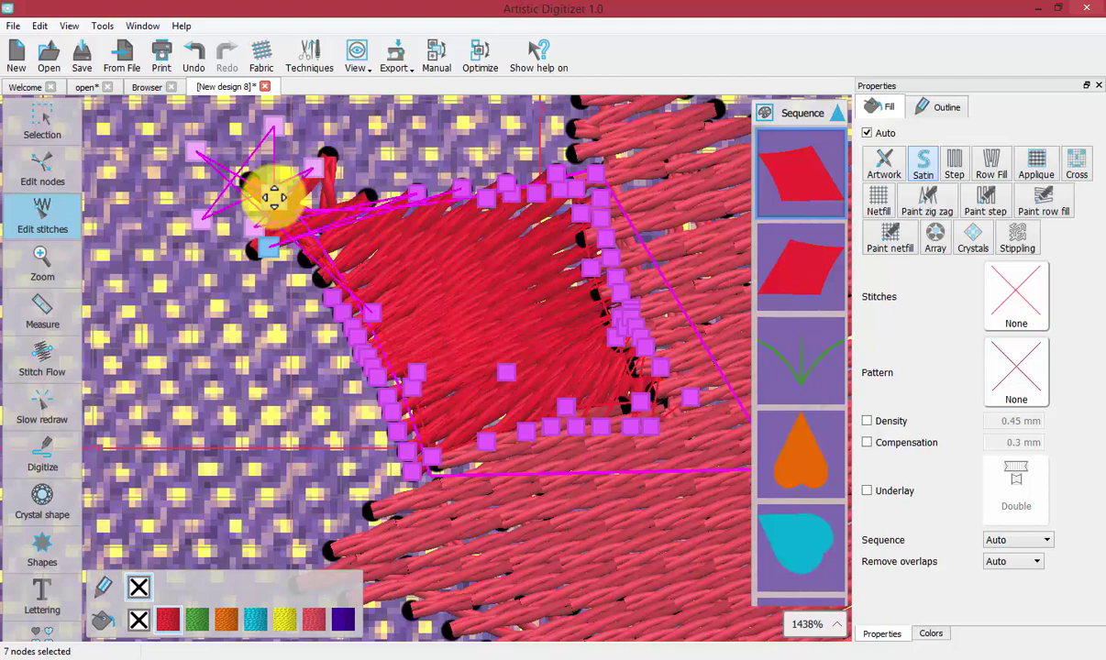
scroll(287, 214, "up", 3)
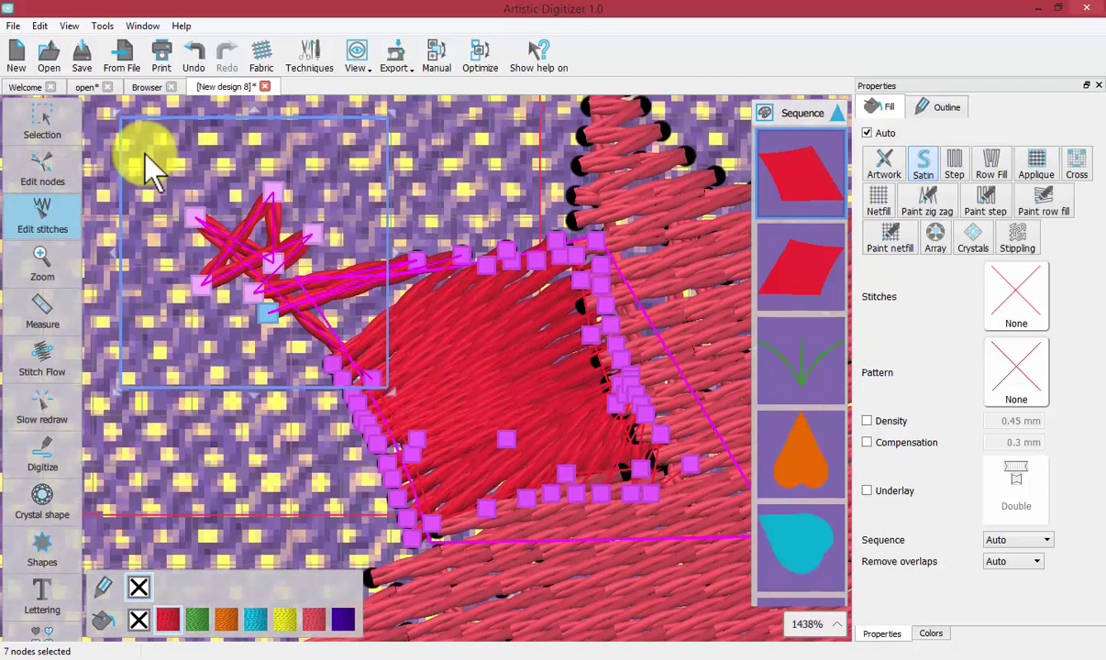
key("Delete")
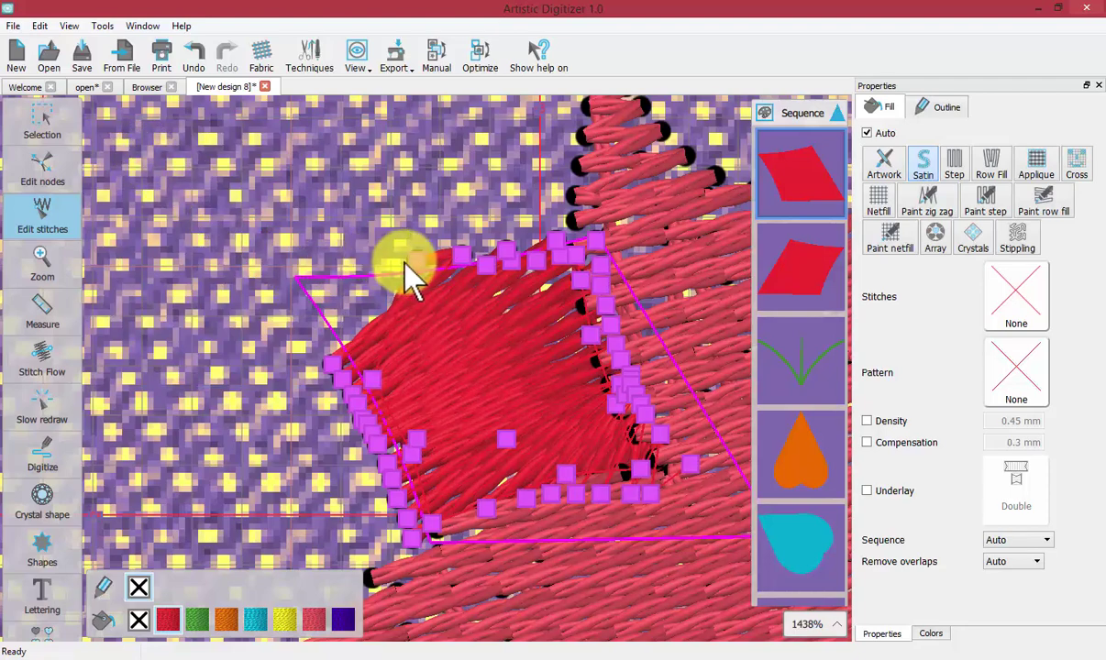
left_click_drag(416, 261, 326, 188)
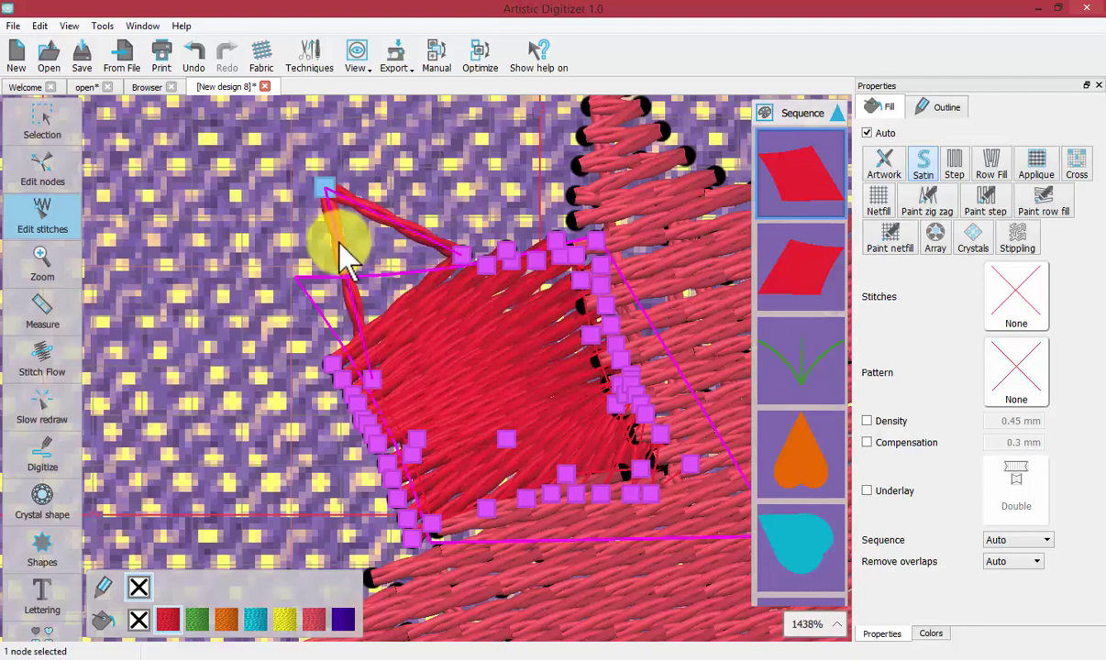
- Insert new stitch points after the spike to form a looped extension at the petal's corner
right_click(325, 188)
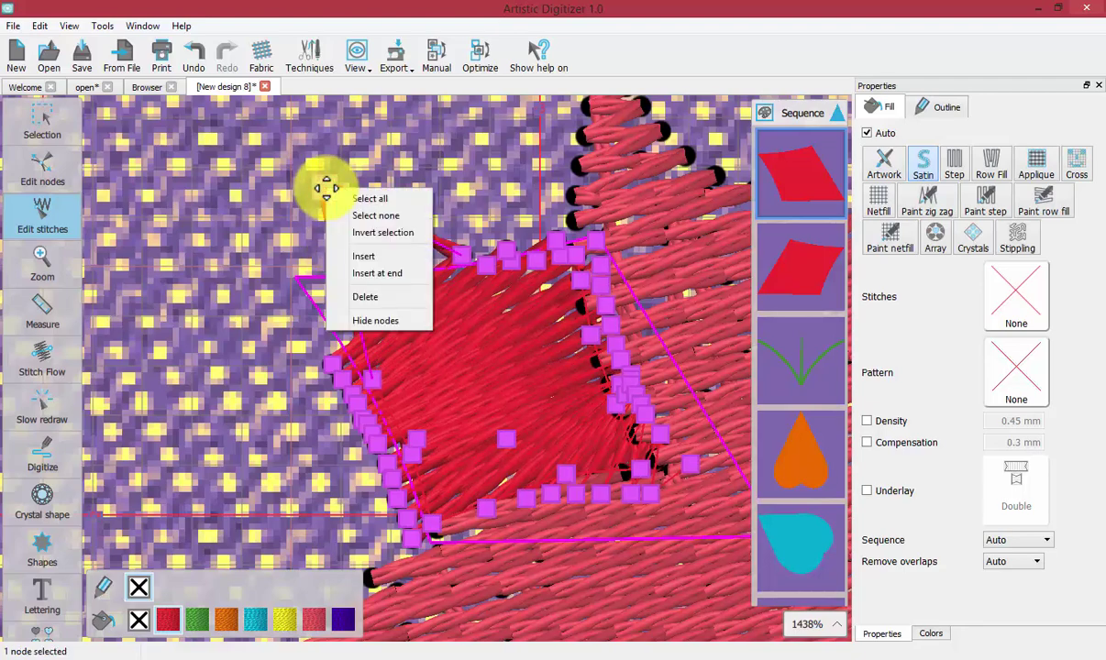
left_click(360, 266)
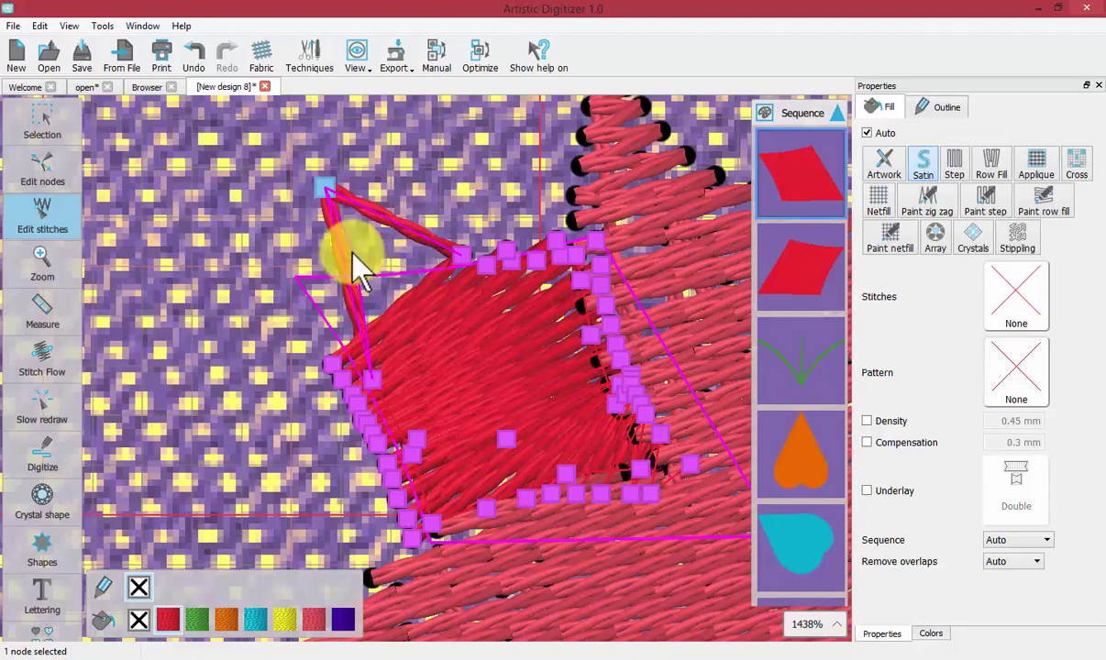
left_click_drag(295, 275, 291, 253)
left_click(375, 261)
left_click(289, 310)
left_click(229, 226)
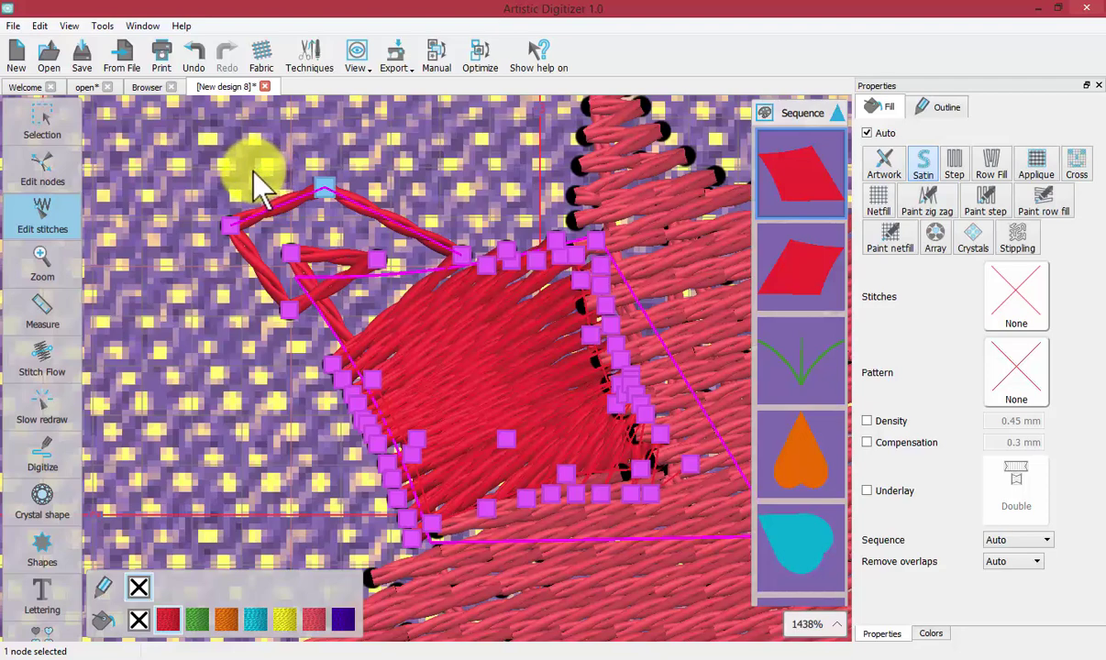
left_click(230, 224)
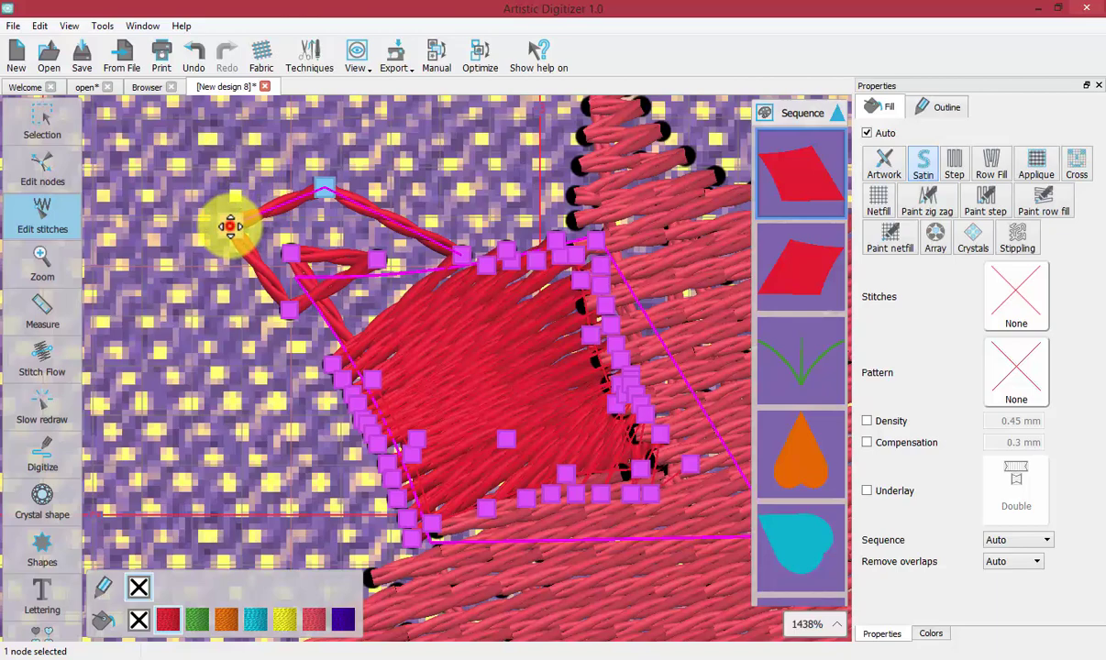
left_click(294, 312)
scroll(353, 276, "down", 1)
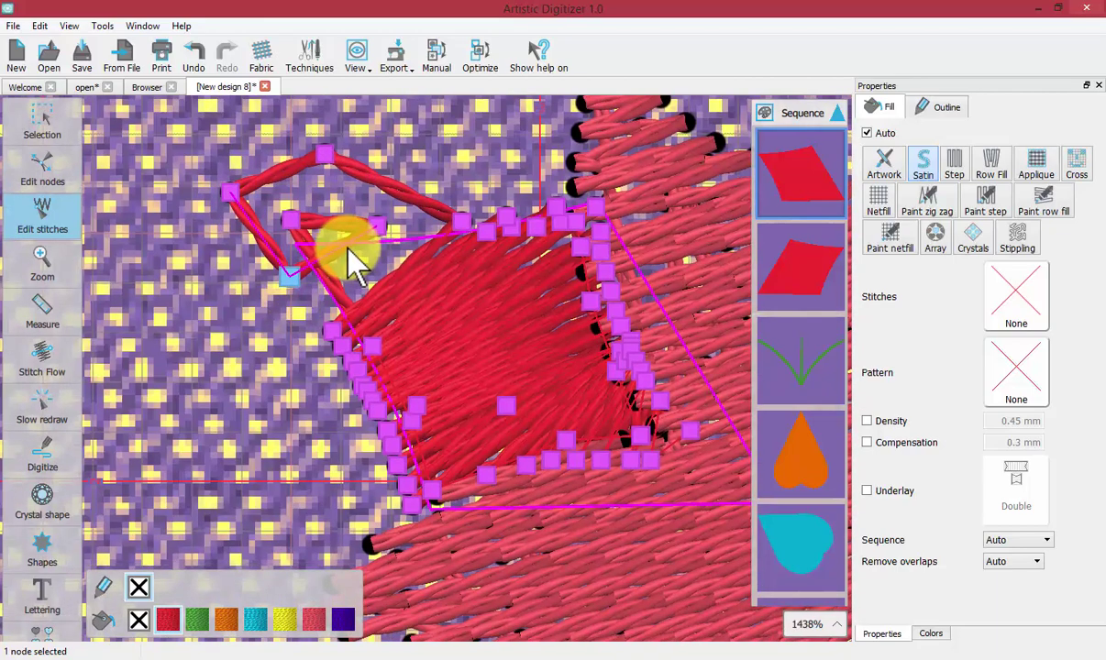
scroll(349, 250, "down", 1)
scroll(349, 250, "down", 2)
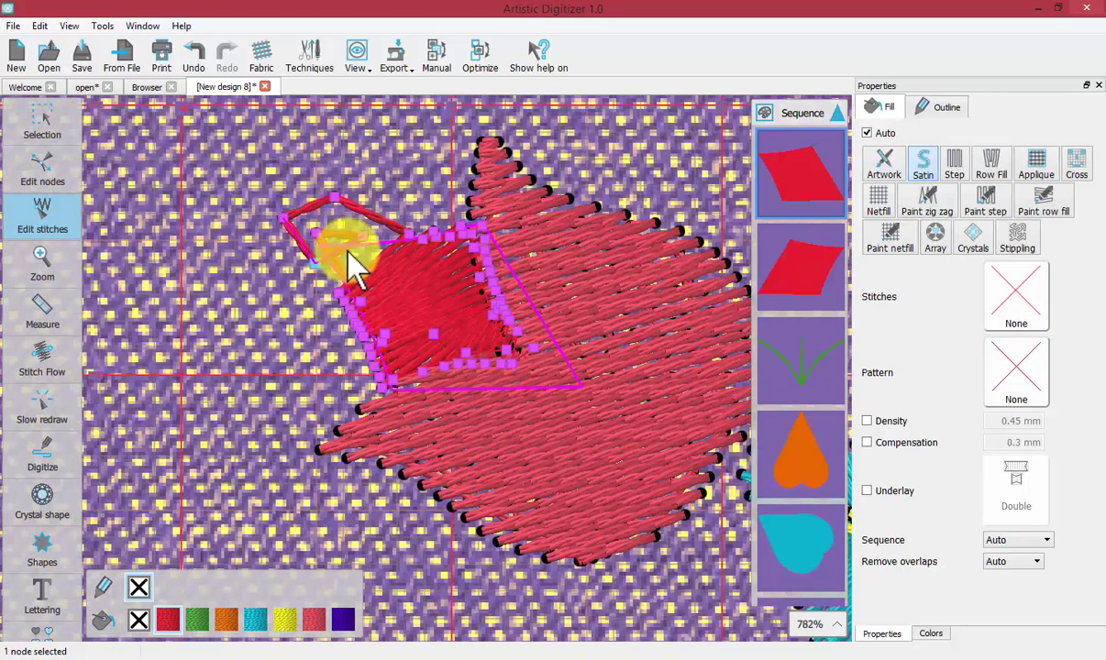
scroll(348, 252, "down", 1)
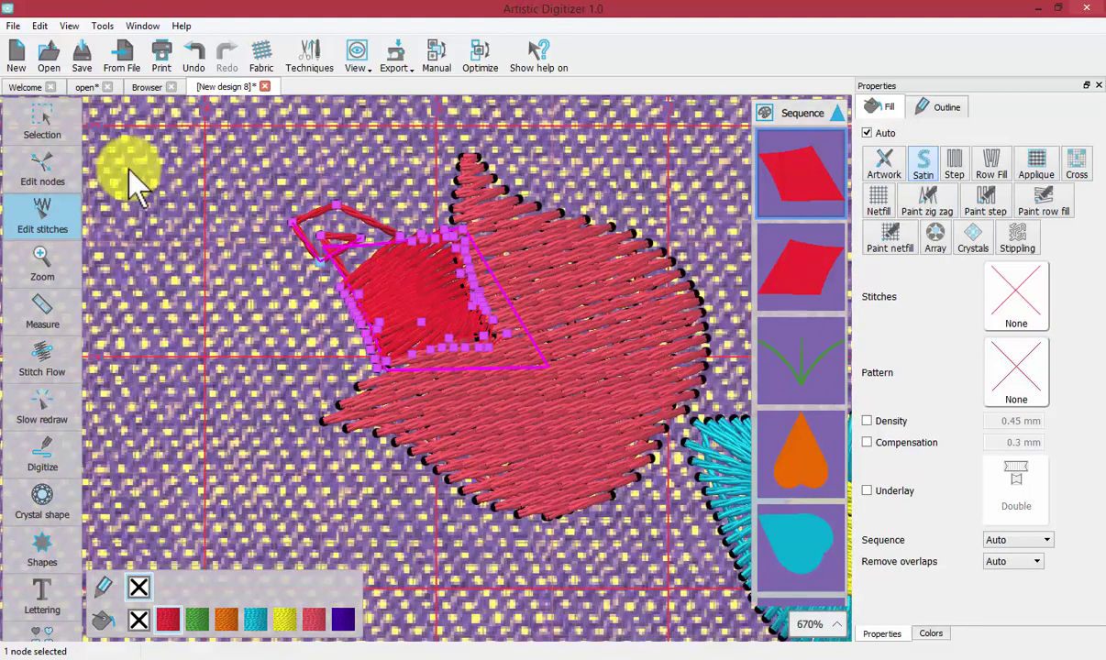
- Select the red diamond petal and clear its stitch editing, regenerating a Step fill
left_click(36, 111)
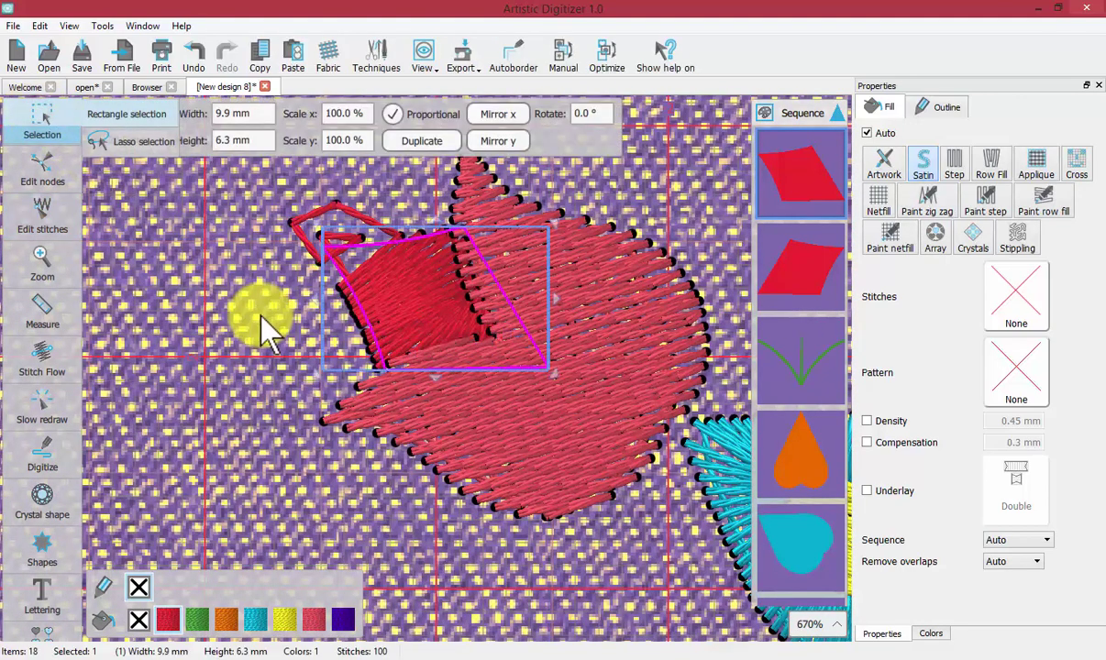
left_click(237, 294)
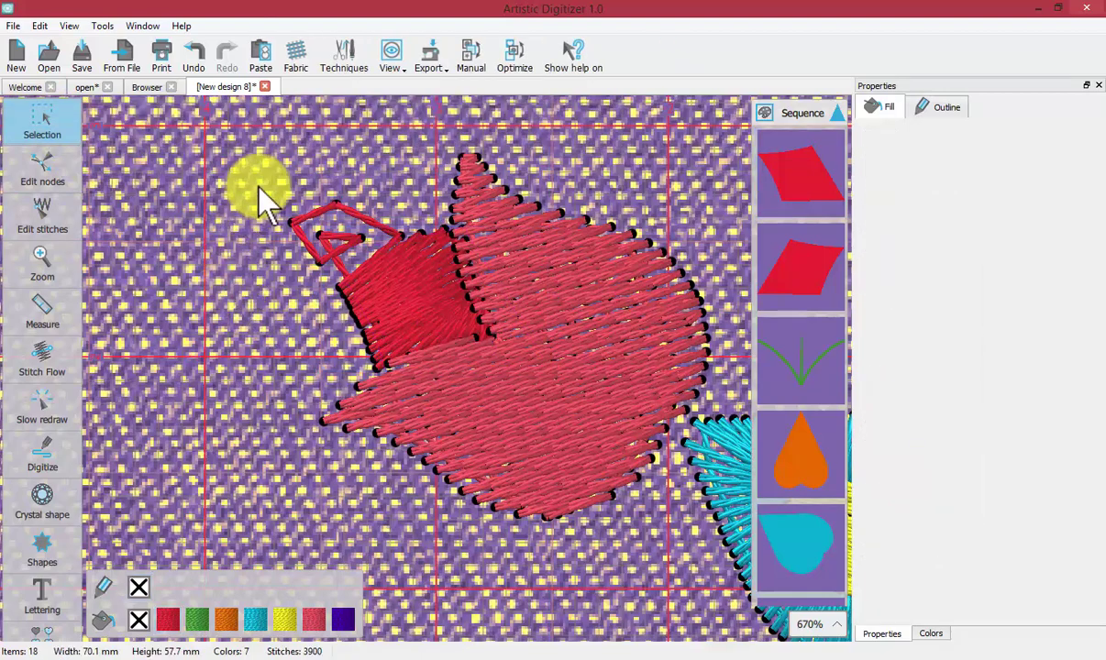
left_click(364, 280)
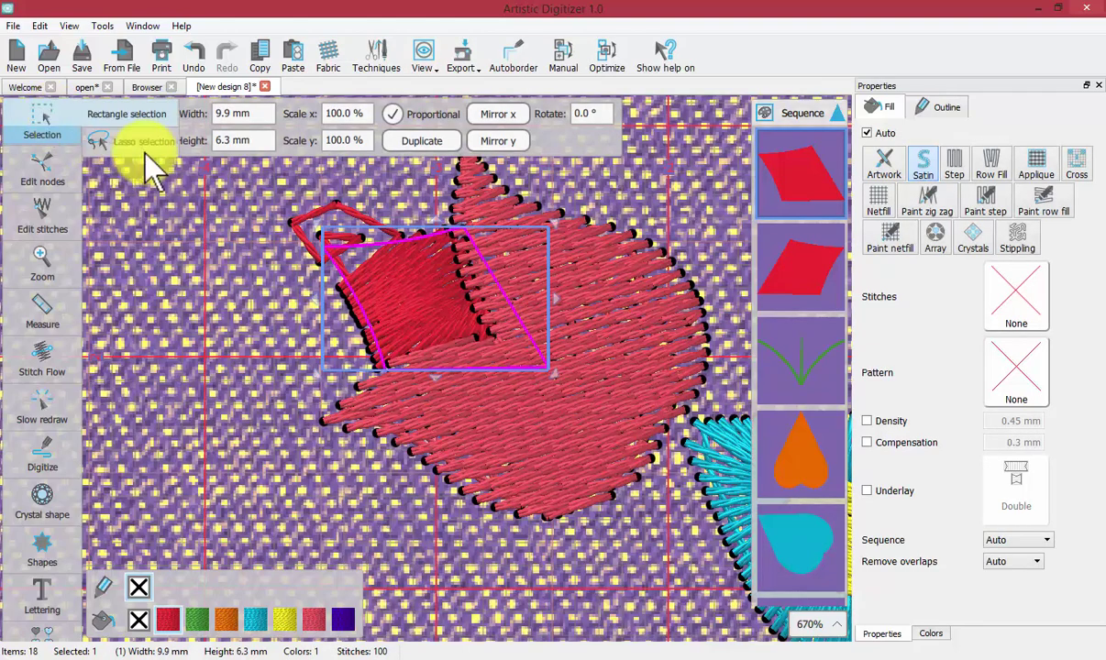
right_click(395, 278)
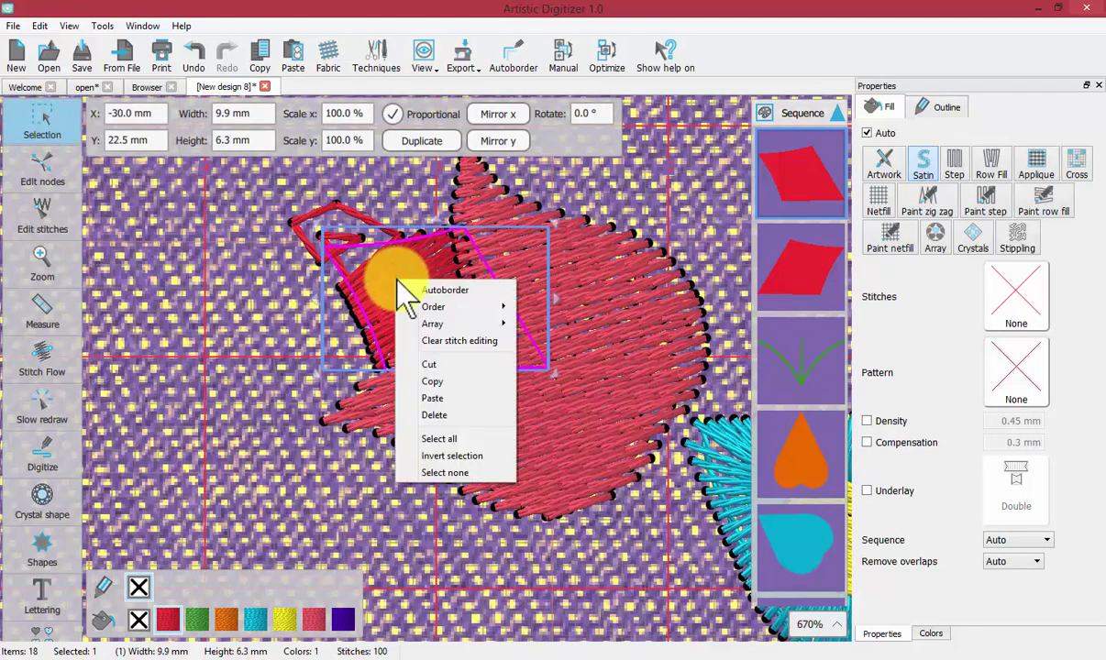
left_click(452, 342)
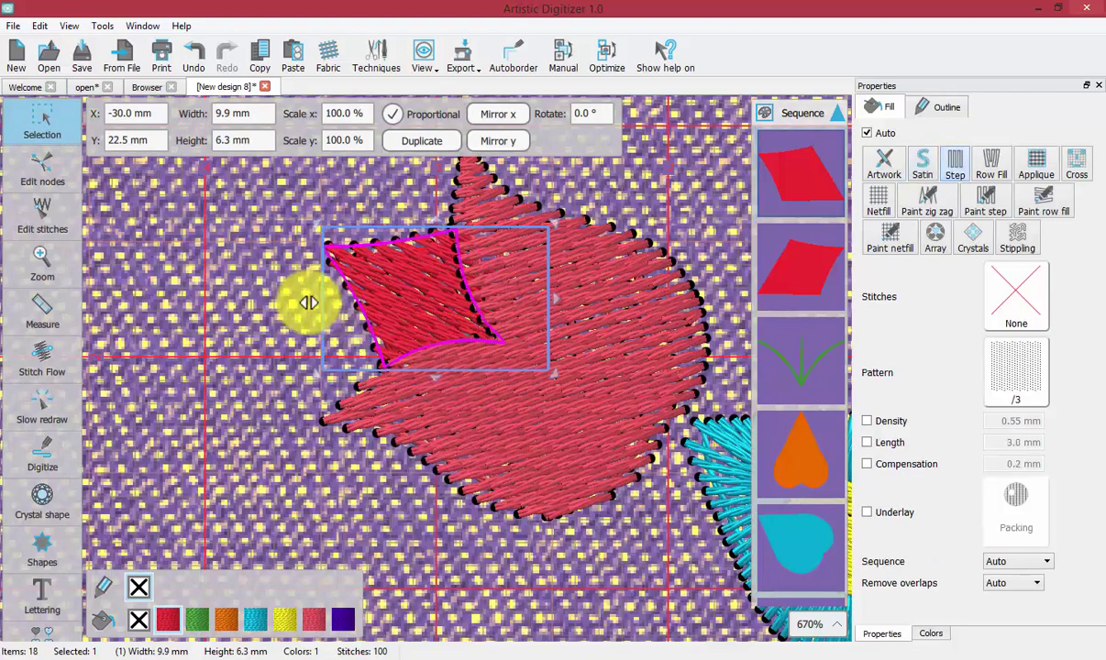
- Drag one of the diamond's stitch points outward, then reselect the diamond as a whole object
left_click(251, 292)
left_click(405, 292)
left_click(40, 210)
mouse_move(326, 244)
left_mouse_down()
mouse_move(327, 263)
mouse_move(355, 225)
mouse_move(345, 218)
left_mouse_up()
left_click(38, 113)
left_click(128, 193)
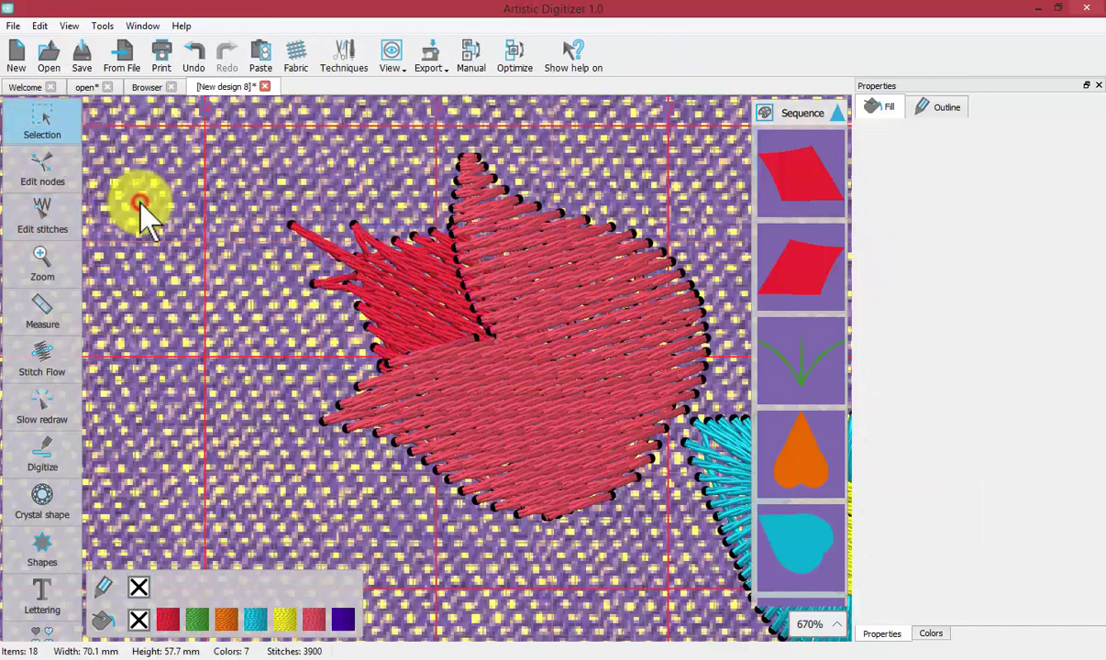
left_click(383, 277)
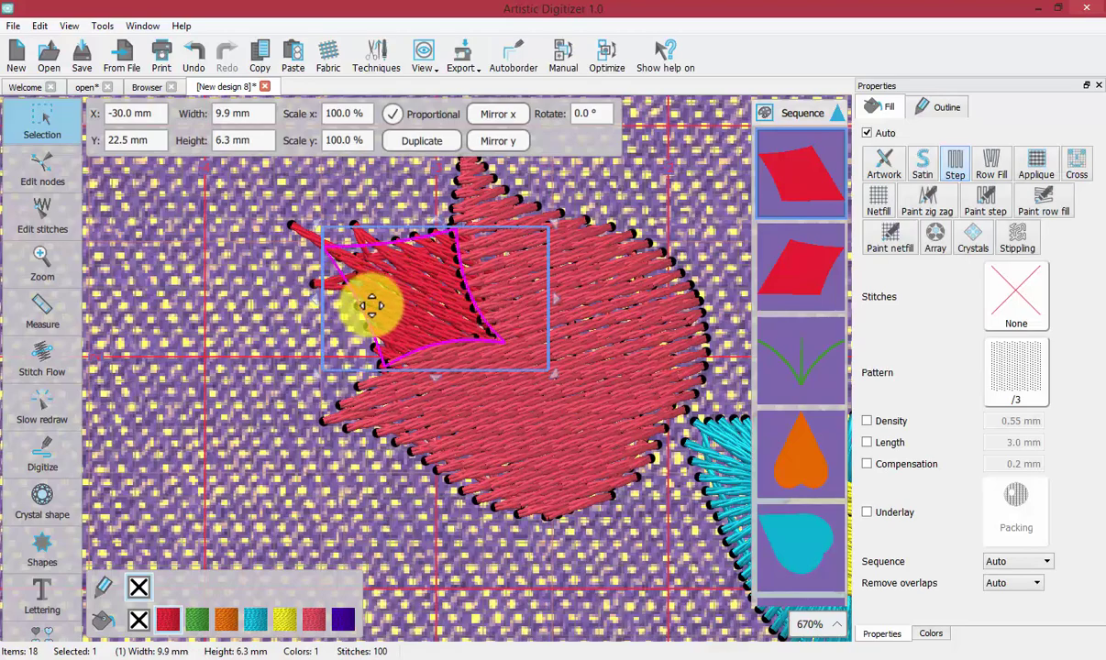
scroll(372, 305, "up", 1)
scroll(372, 304, "down", 3)
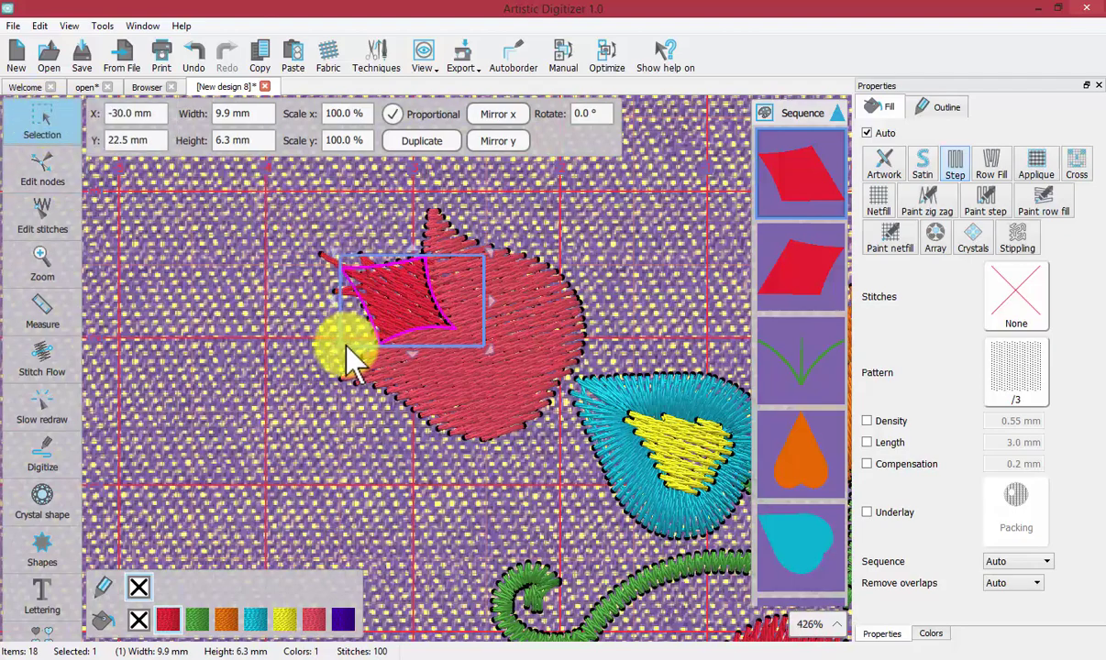
- Enlarge the diamond to 12.7 × 8.1 mm from its lower-left handle and dismiss the regeneration warning
left_click_drag(338, 350, 296, 381)
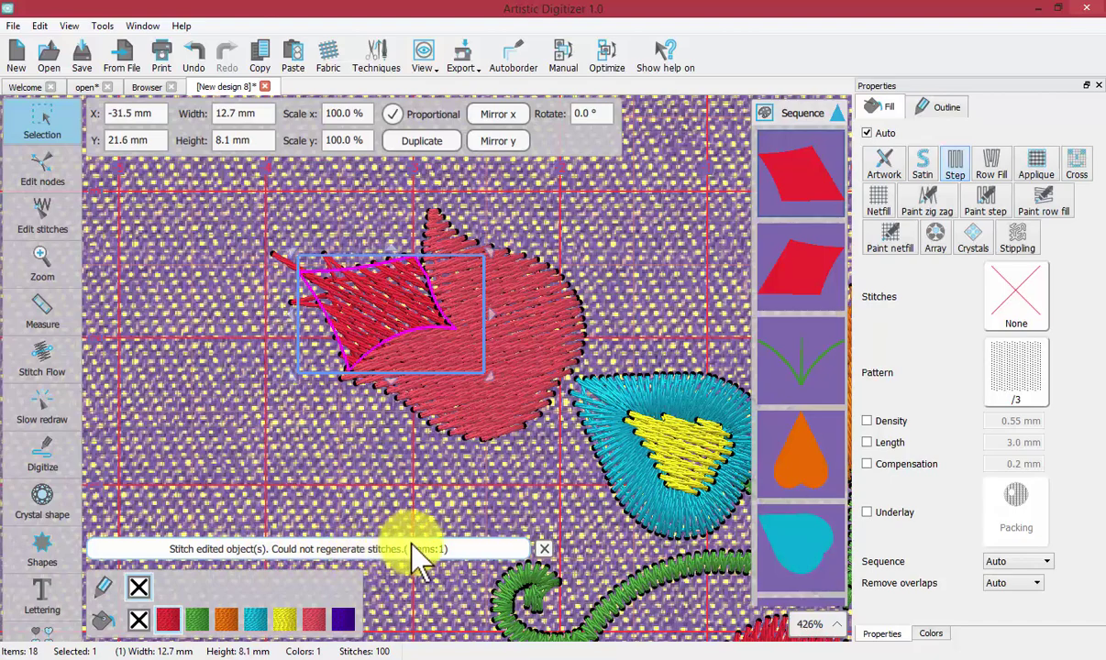
left_click(544, 548)
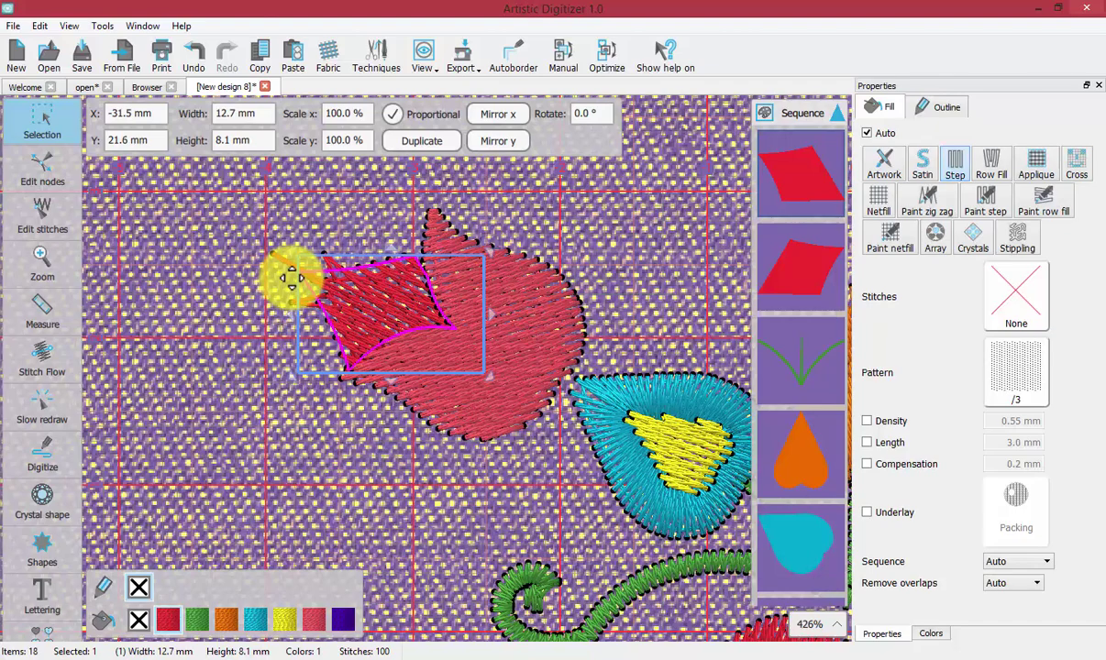
- Undo the diamond's enlargement back to 9.9 × 6.3 mm and optimize the design's stitching
right_click(372, 291)
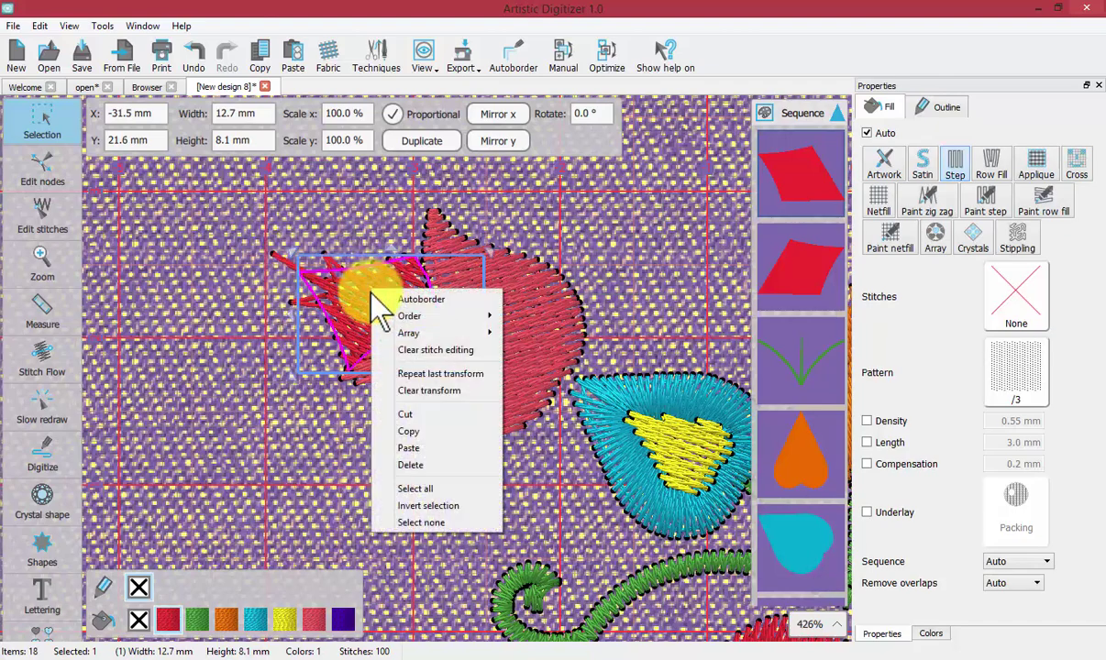
left_click(260, 417)
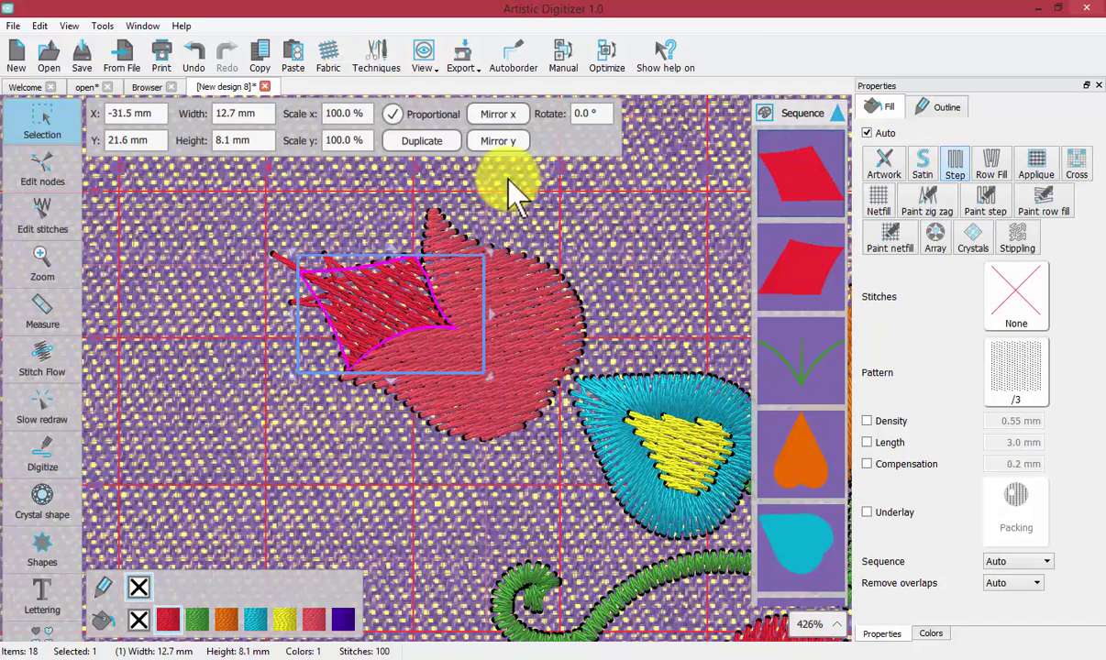
left_click(196, 57)
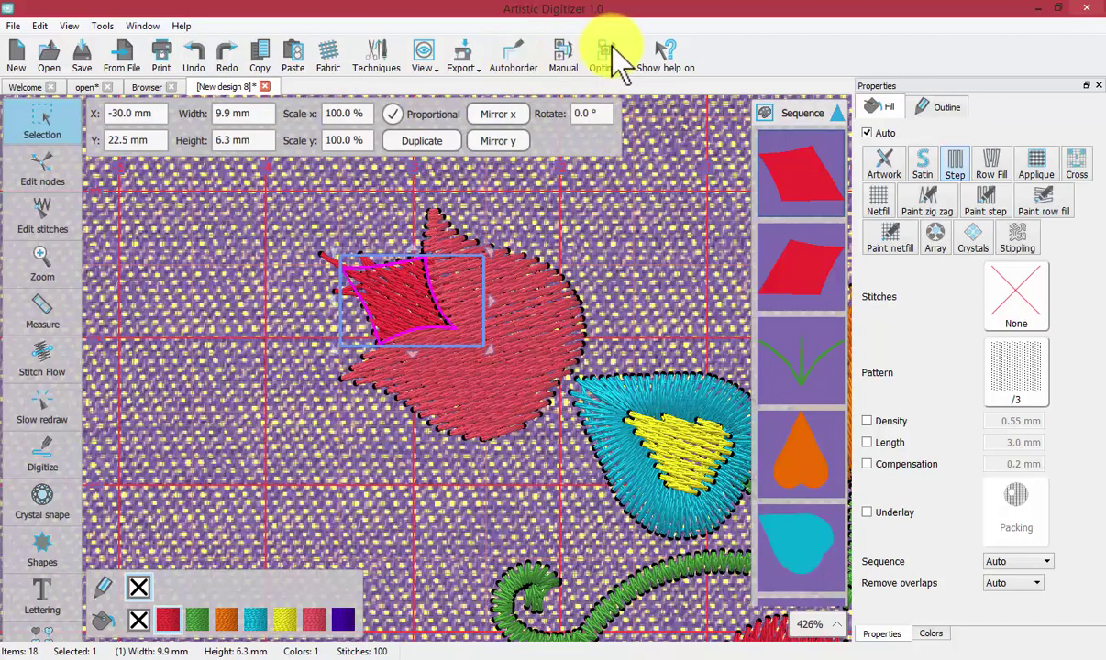
left_click(568, 51)
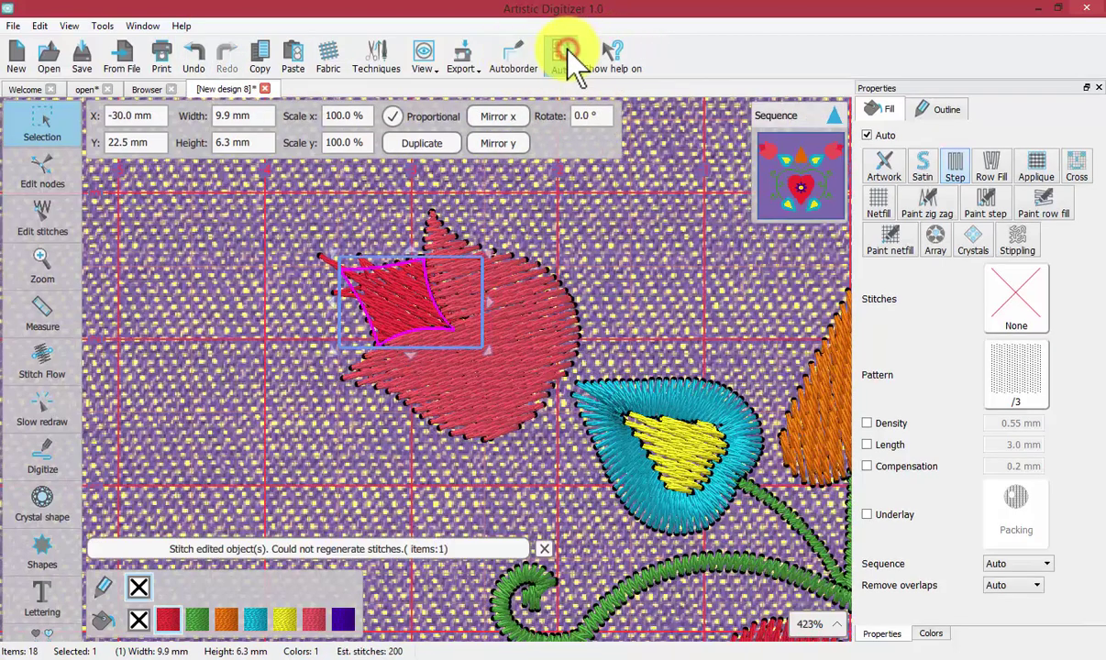
- Select the whole design and enlarge it from 70.2 × 57.8 to 78.9 × 65.0 mm
left_click(631, 243)
key("ctrl+a")
scroll(632, 261, "down", 1)
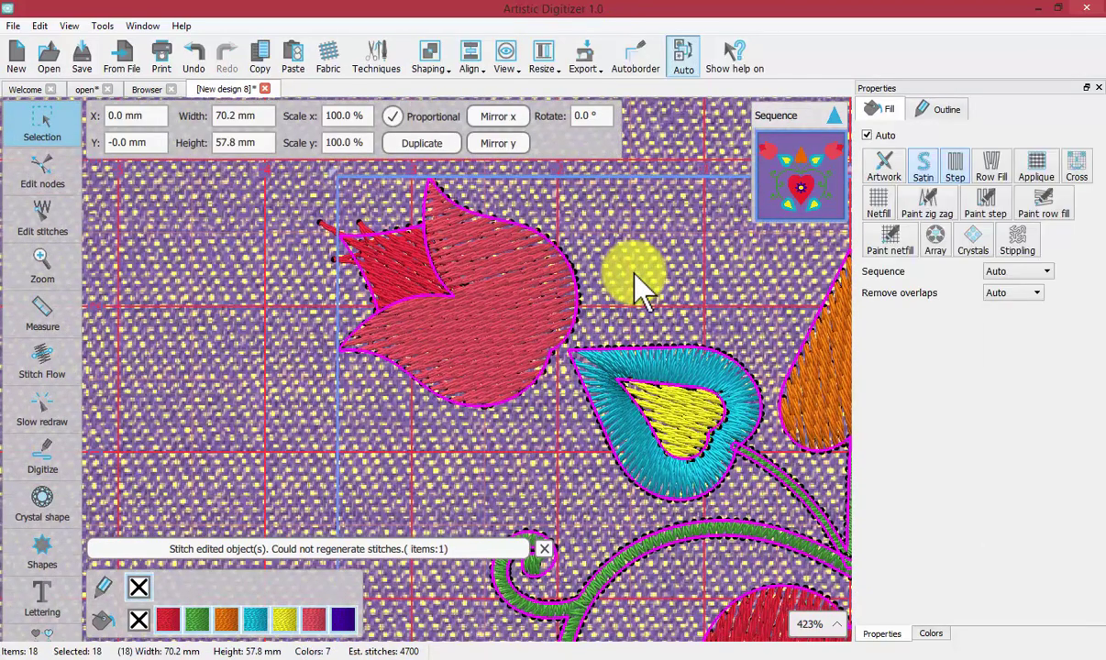
scroll(635, 277, "down", 2)
scroll(636, 277, "down", 3)
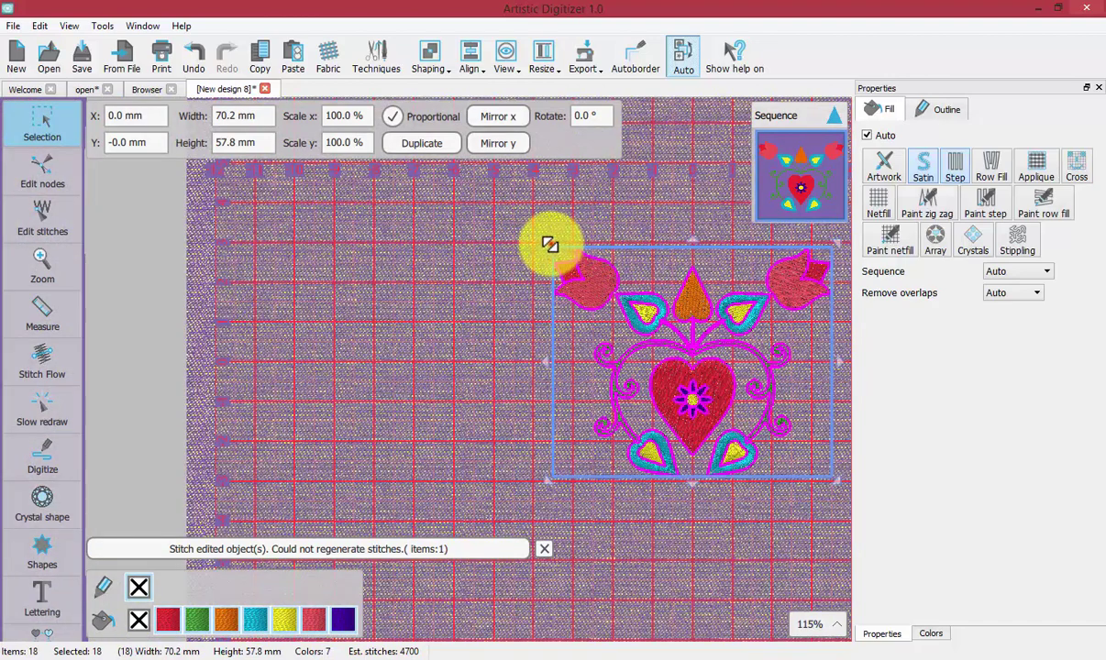
left_click_drag(548, 243, 506, 223)
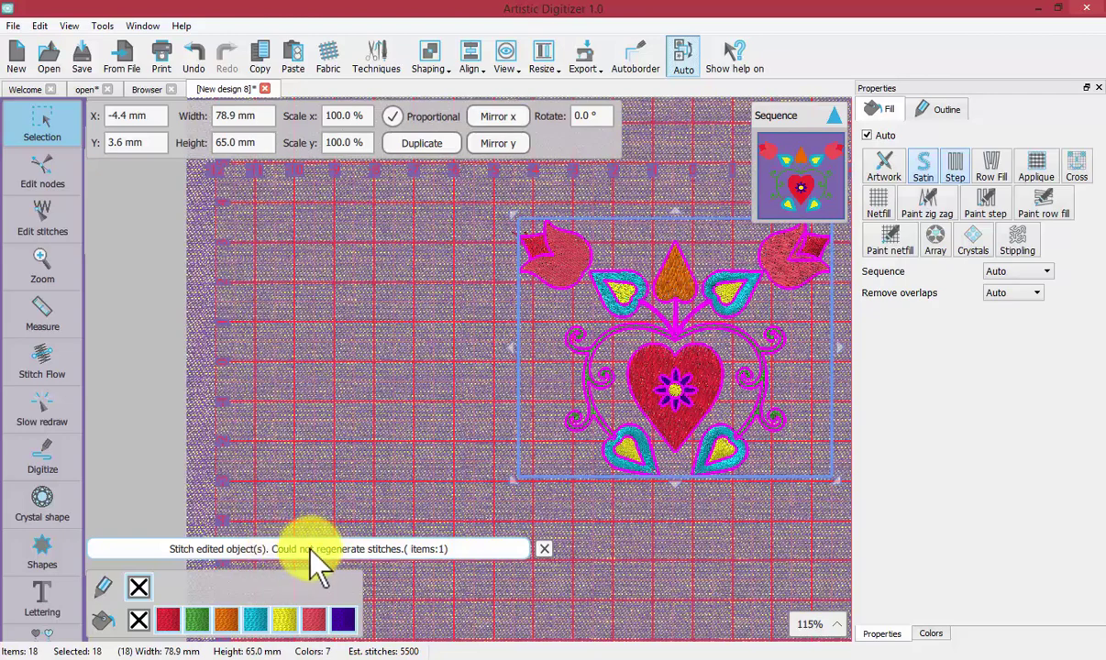
- Erase the diamond petal's manual stitch edits and regenerate it as a satin fill
left_click(371, 549)
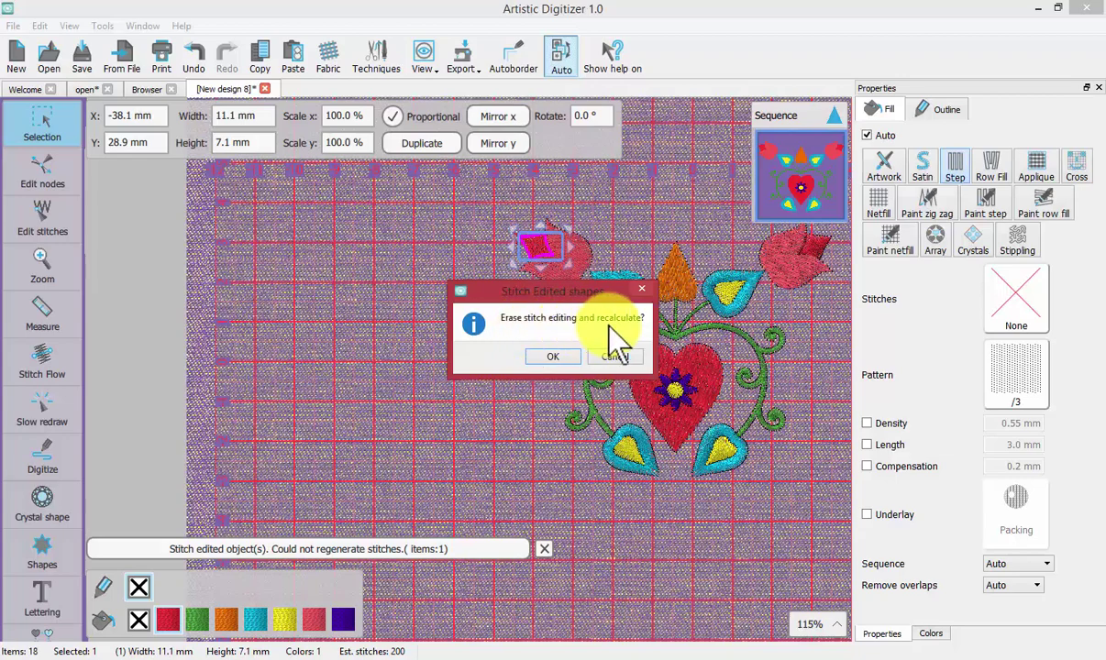
left_click(562, 357)
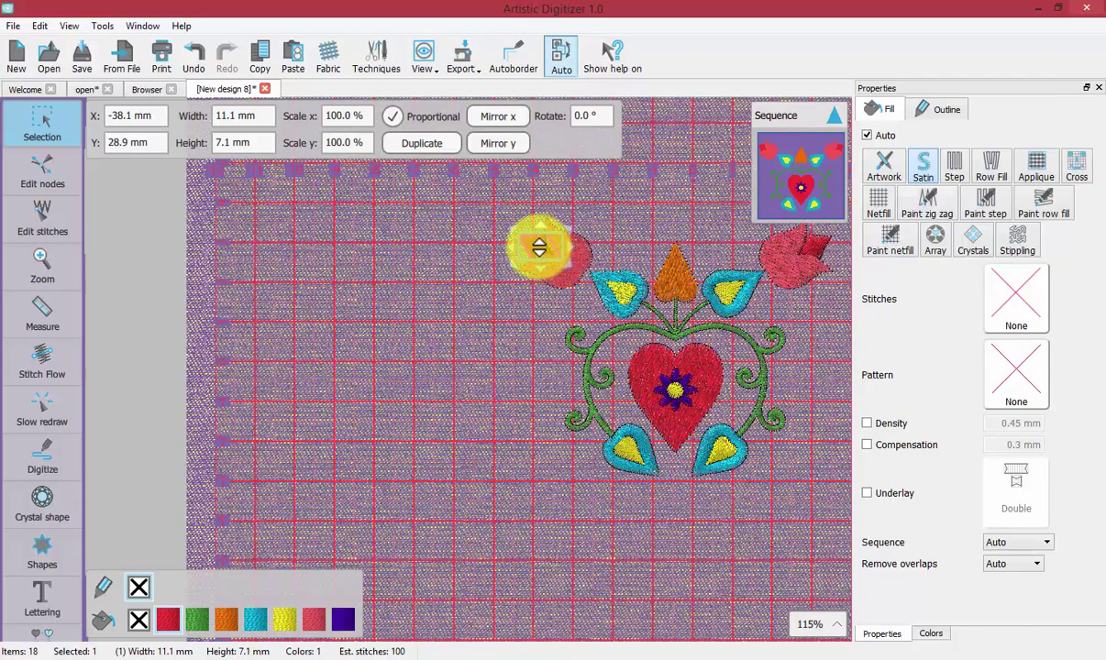
left_click(42, 245)
- Zoom in on the left tulip's diamond petal and set stitch generation to Manual
left_click_drag(464, 197, 588, 300)
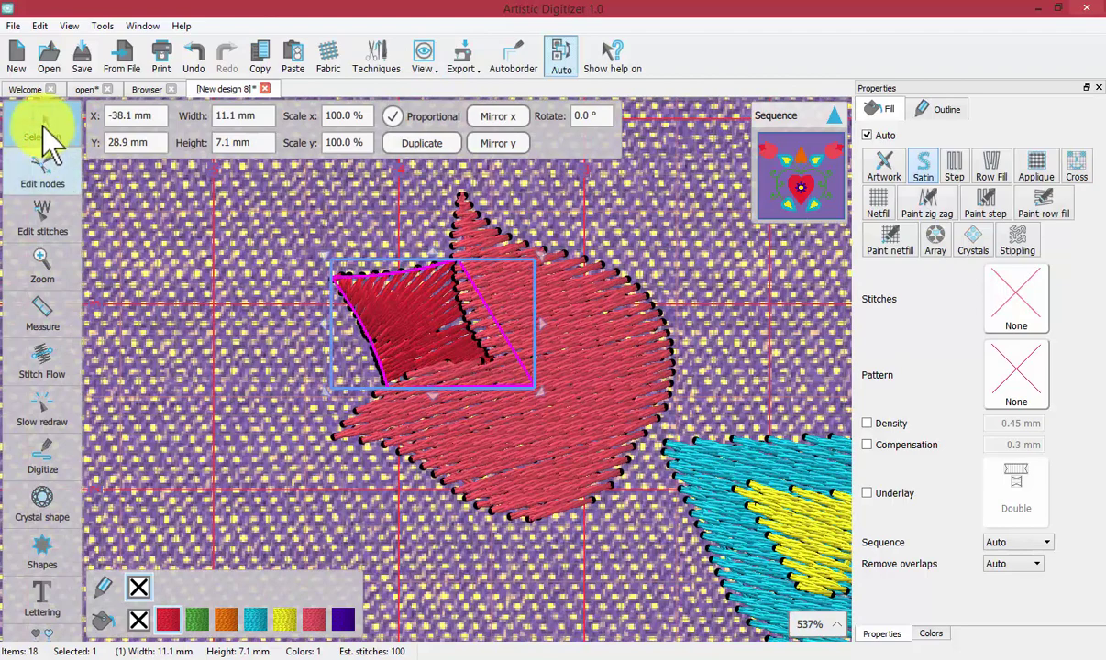
left_click(43, 121)
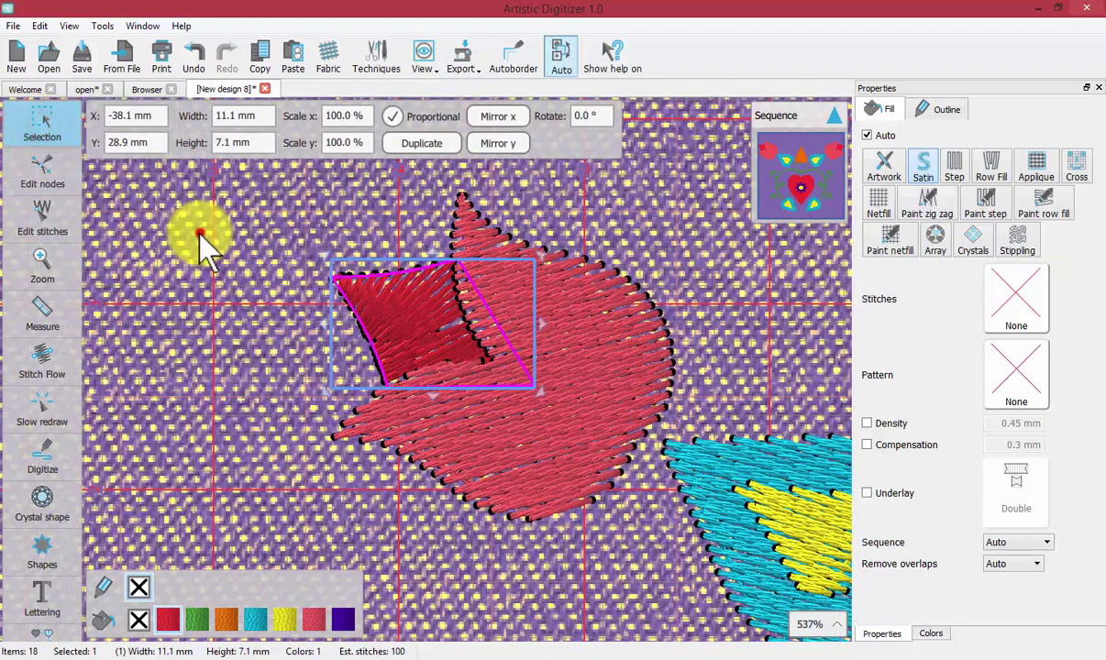
left_click(201, 236)
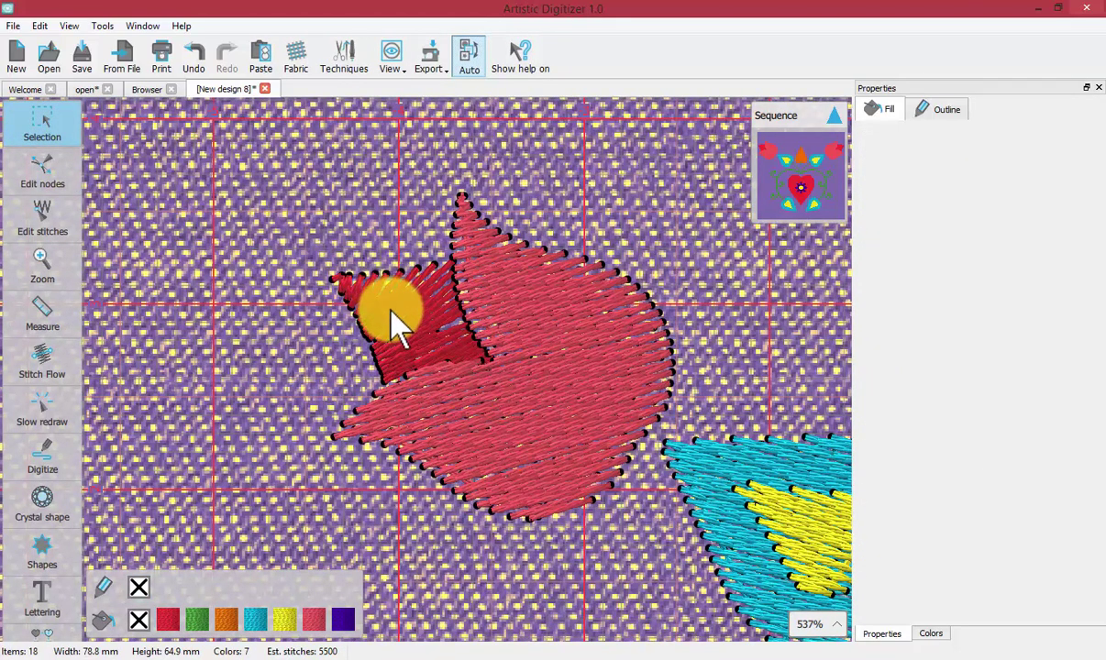
left_click(468, 63)
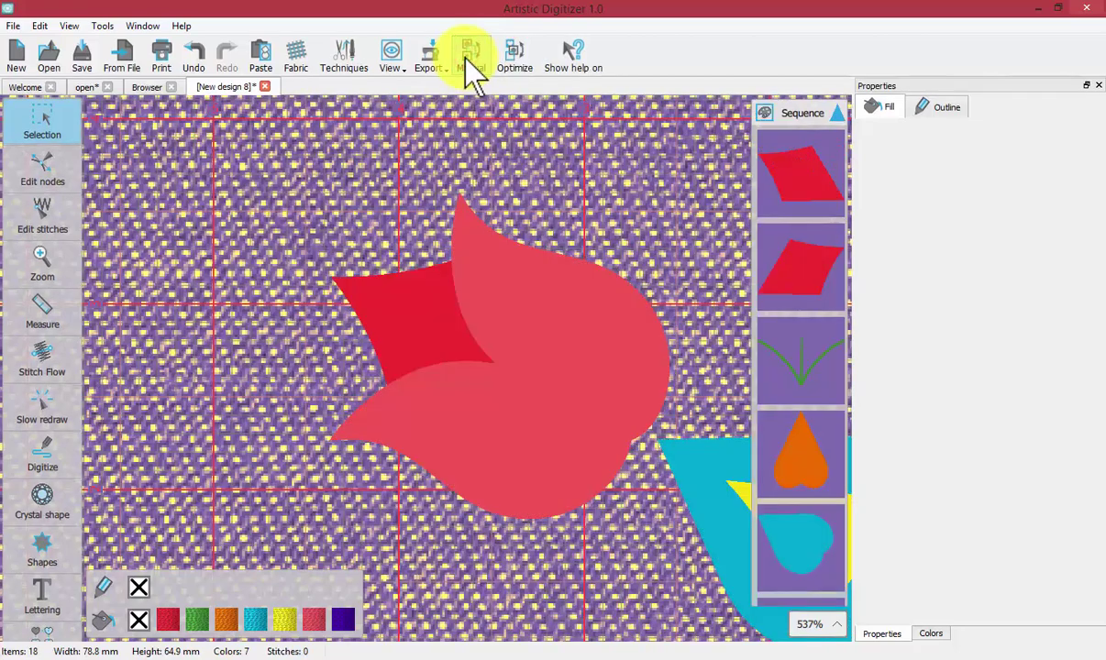
- Drag the petal's 37 left-side stitch points up-left into long spikes past the tulip
left_click(55, 219)
left_click(369, 292)
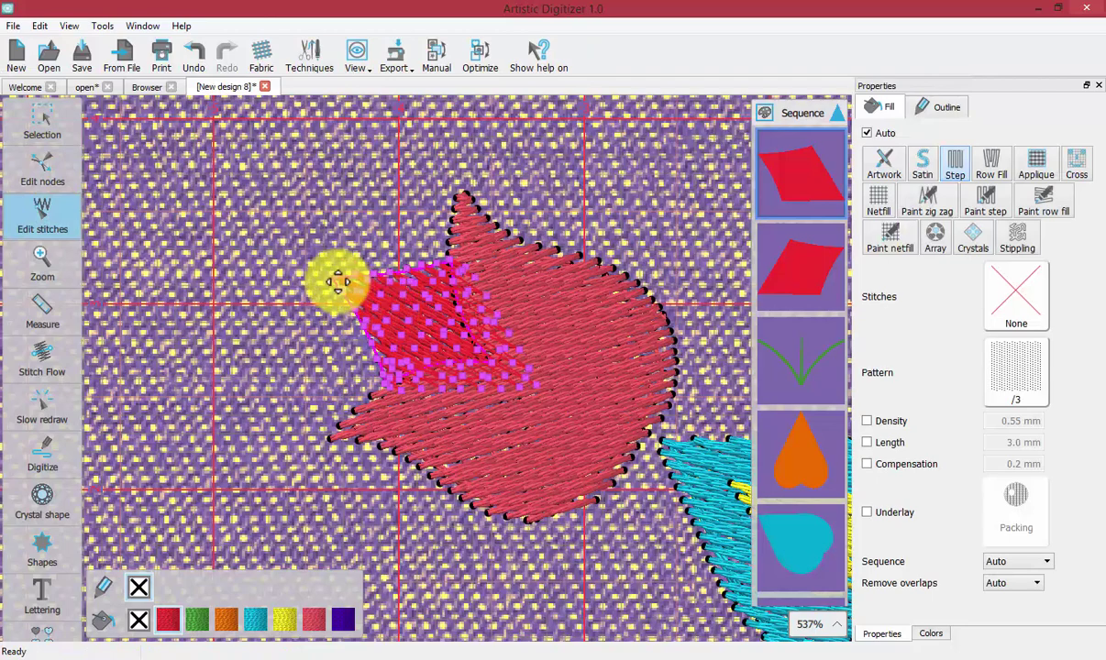
mouse_move(338, 282)
left_mouse_down()
mouse_move(307, 262)
mouse_move(424, 341)
left_mouse_up()
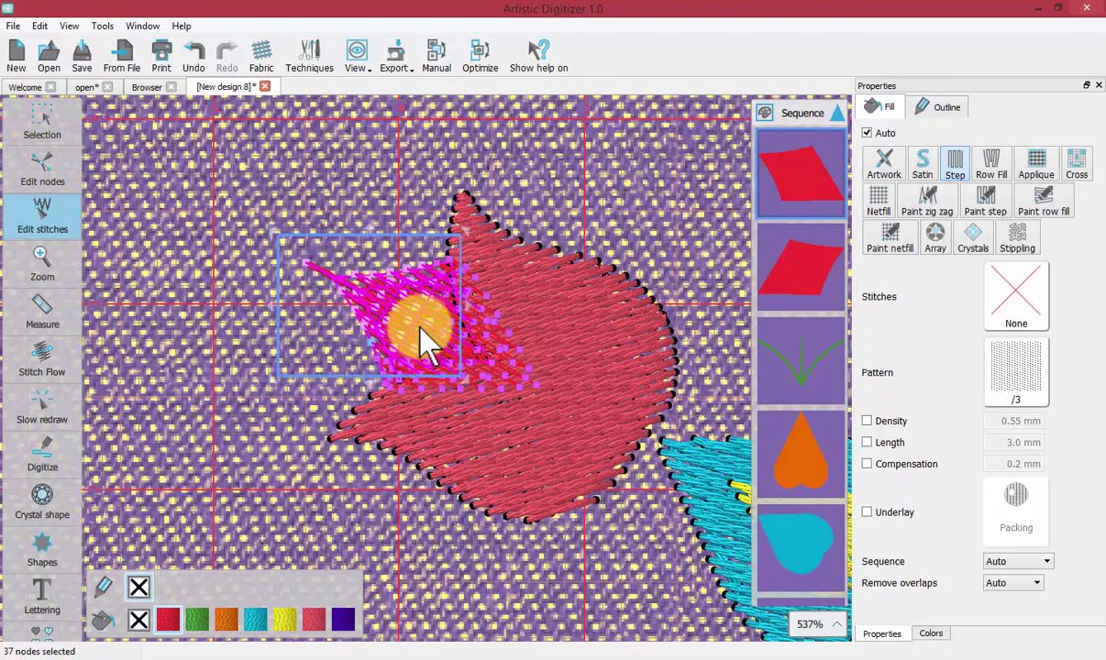
mouse_move(413, 300)
left_mouse_down()
mouse_move(356, 284)
mouse_move(346, 301)
left_mouse_up()
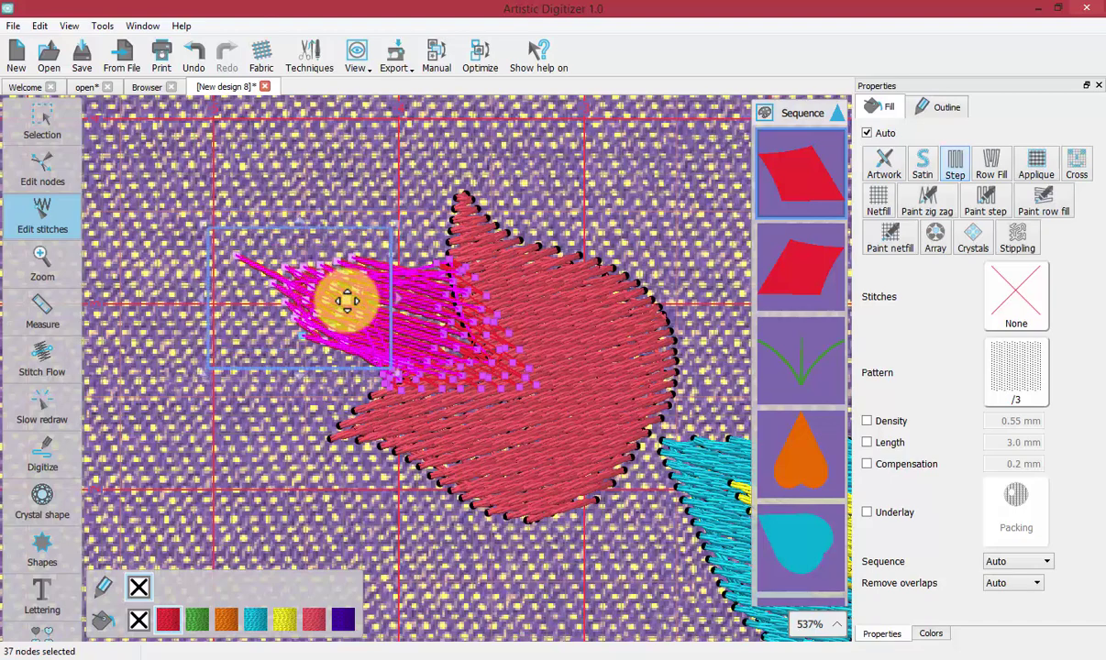
left_click(46, 114)
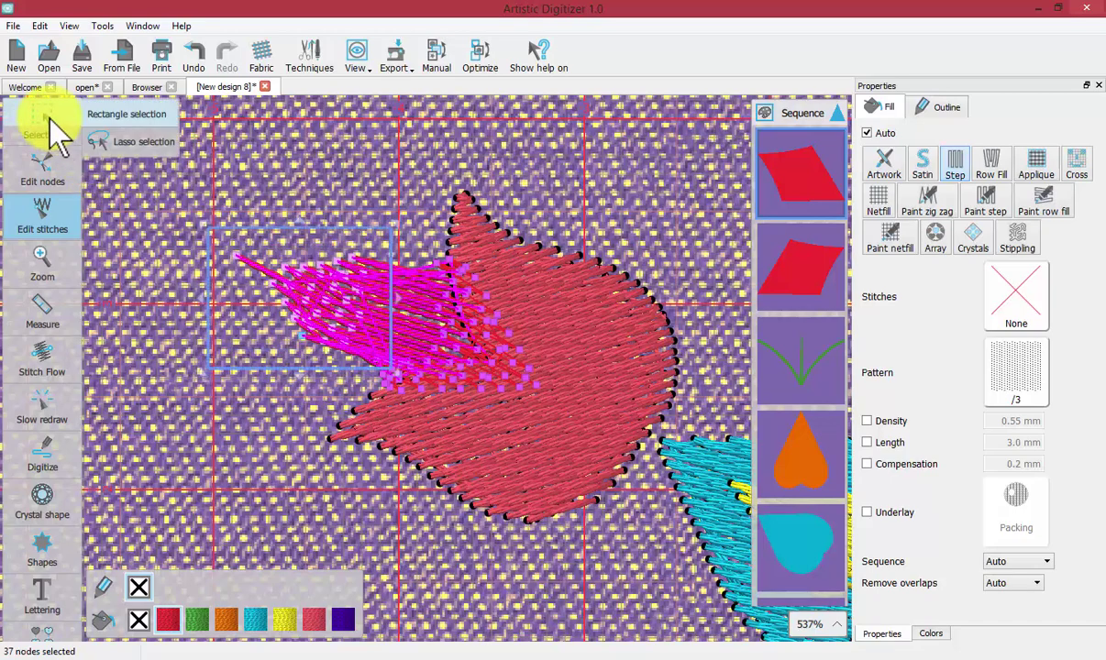
left_click(131, 220)
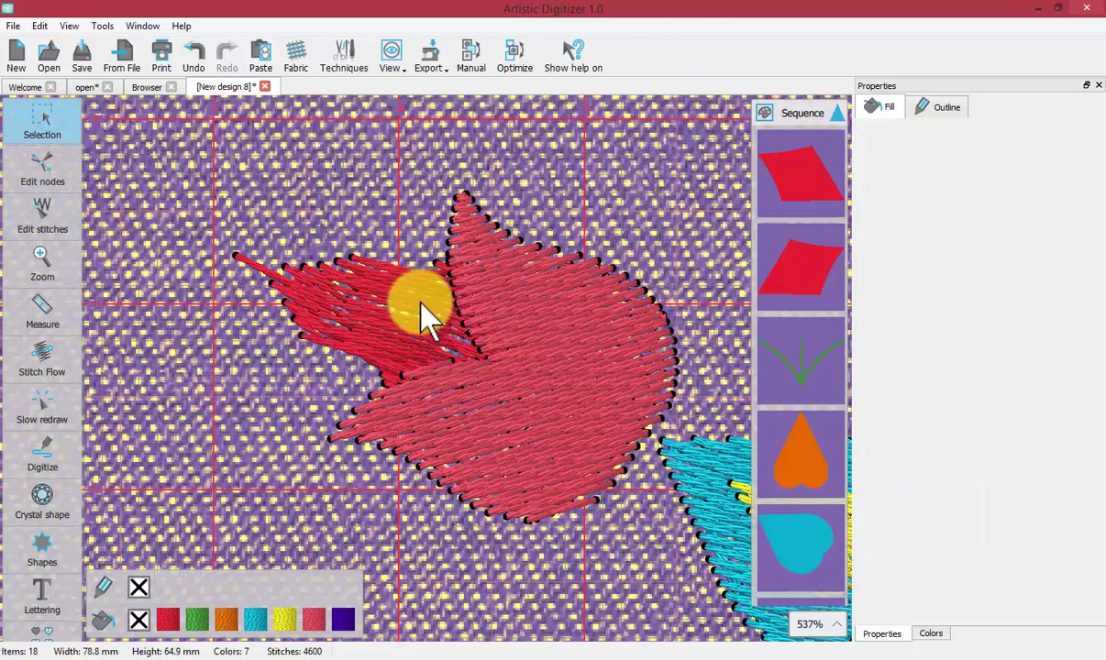